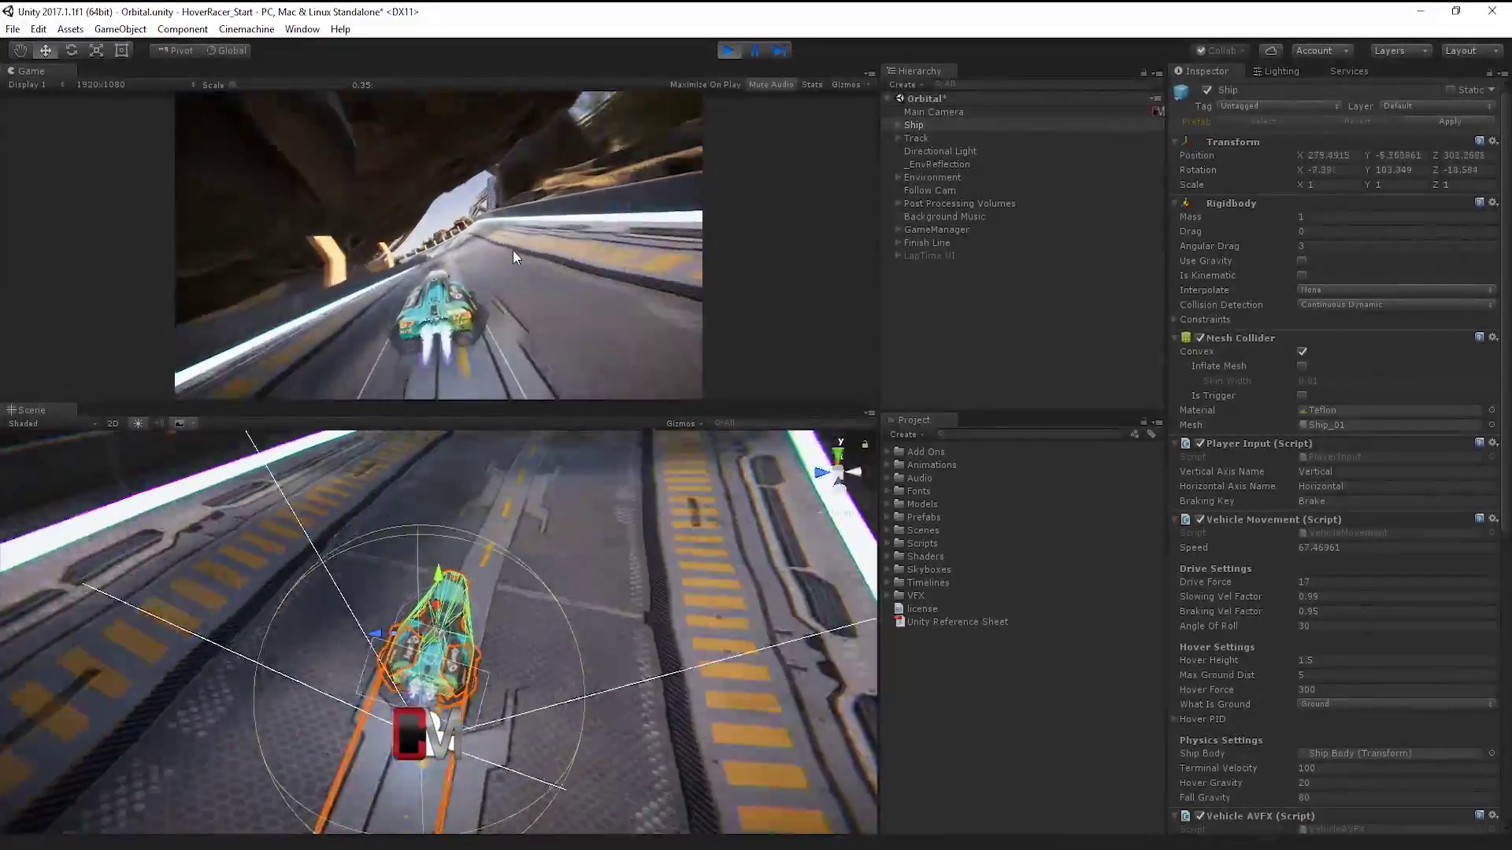
Exit Play mode so the Ship returns to its start with speed 0.
click(731, 51)
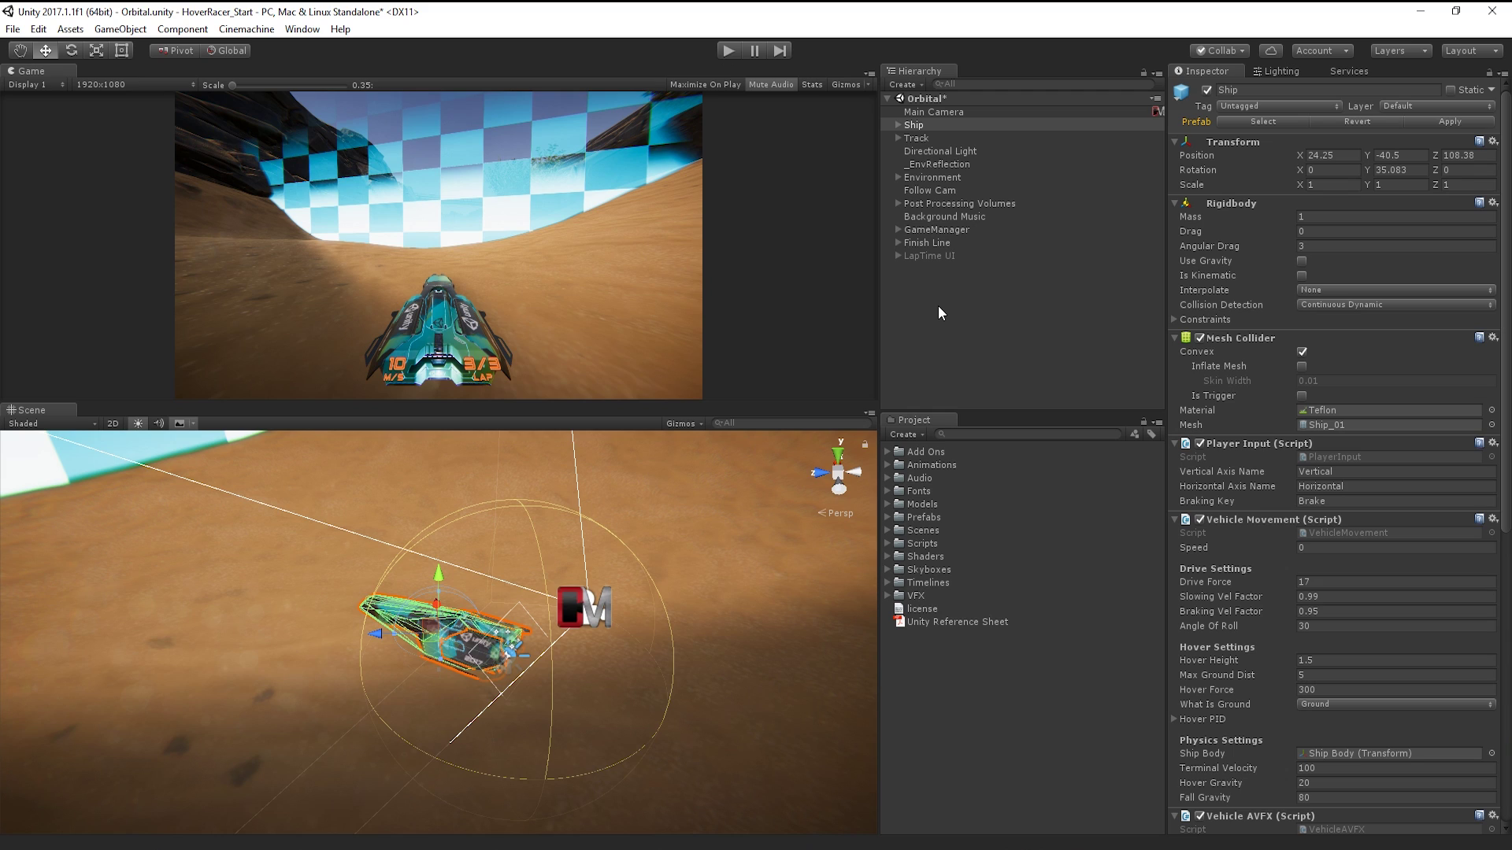
Create a Cinemachine FreeLook camera, move the old Follow Cam below LapTime UI and disable it.
click(938, 314)
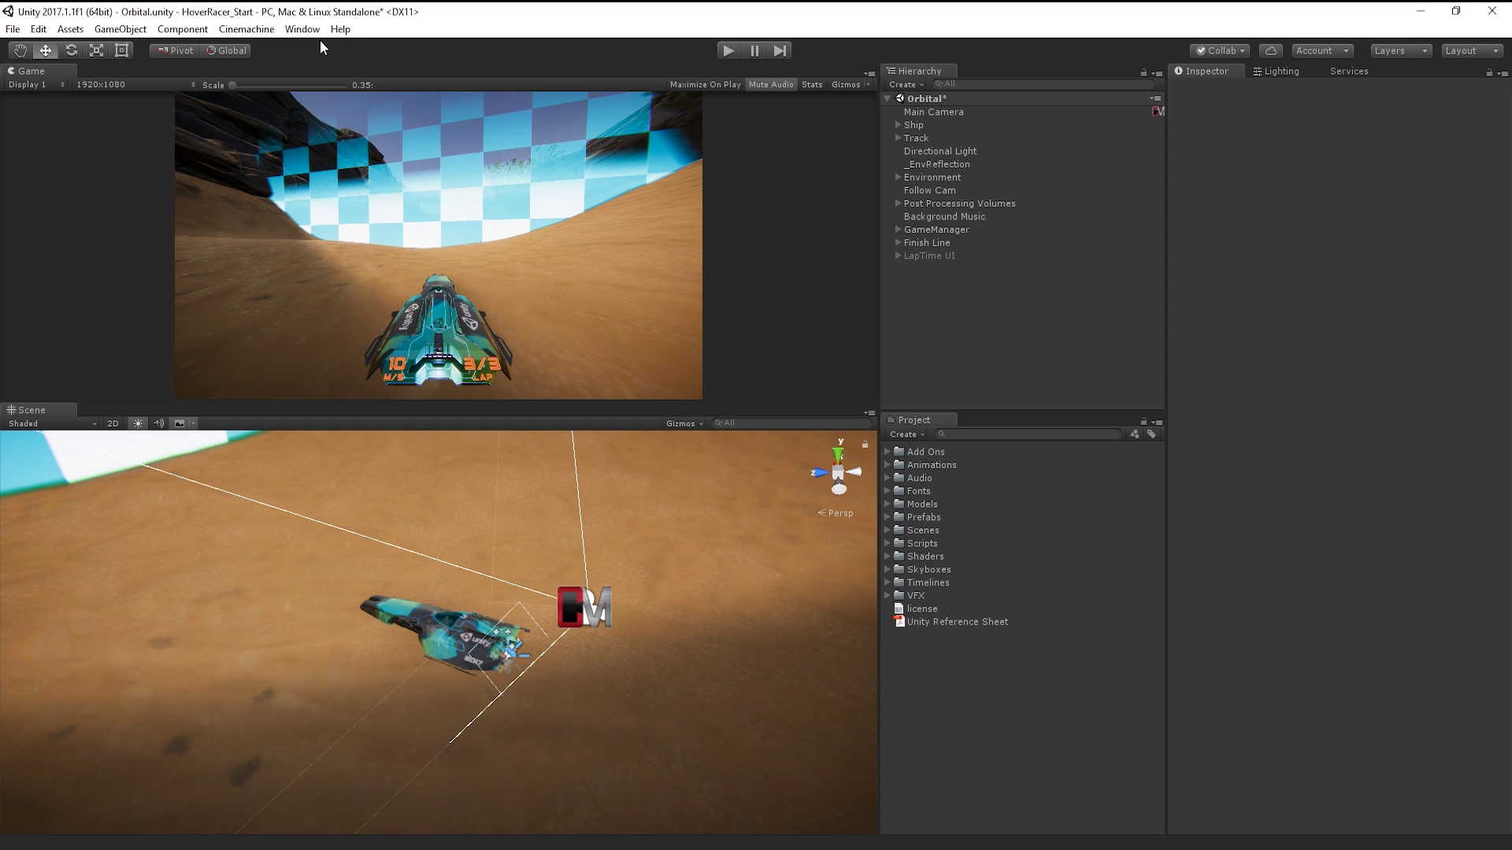
click(245, 30)
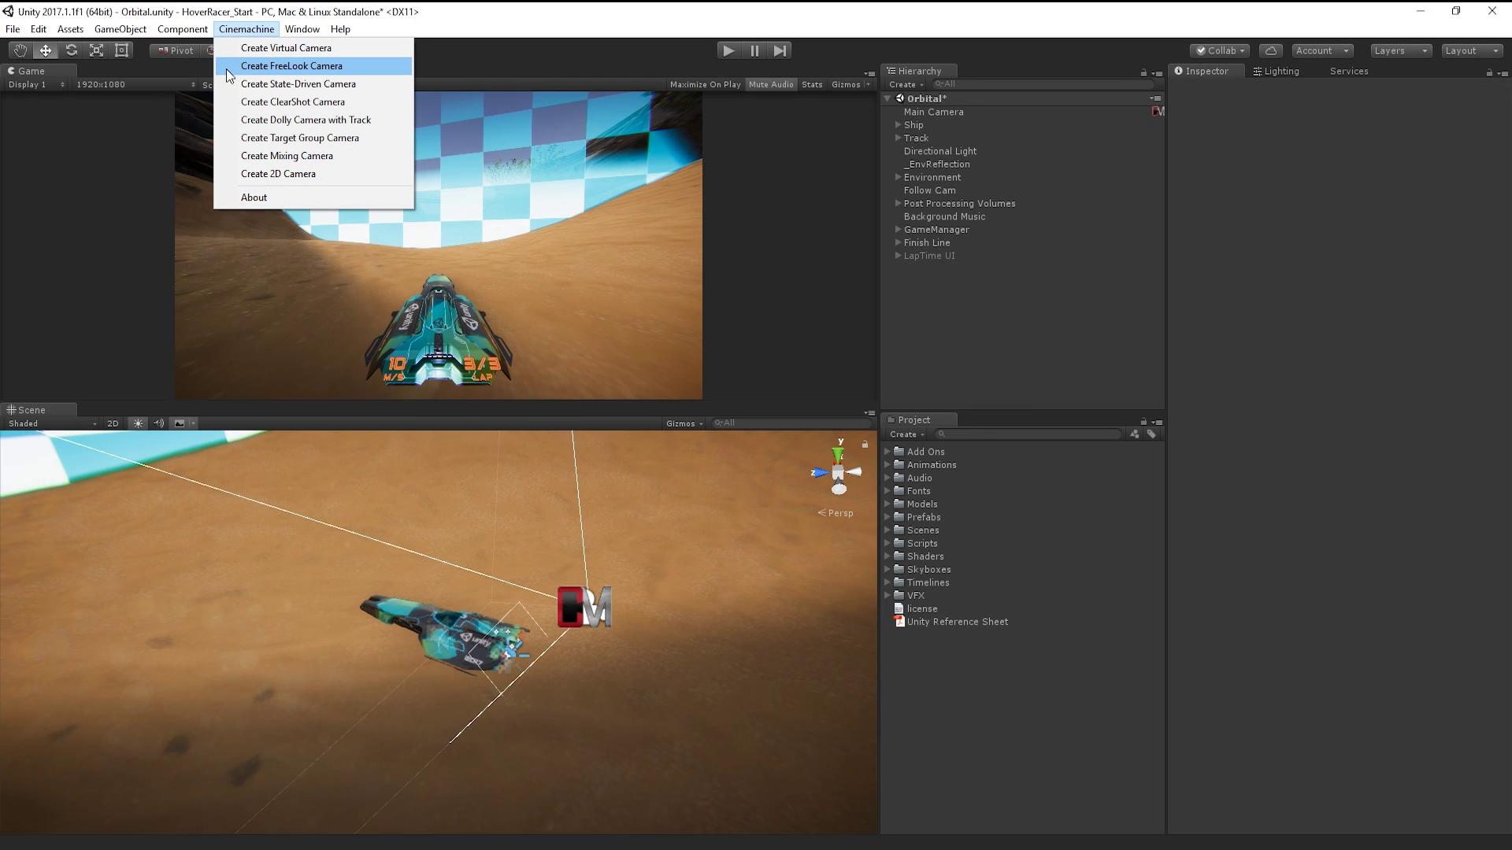
click(229, 69)
click(927, 192)
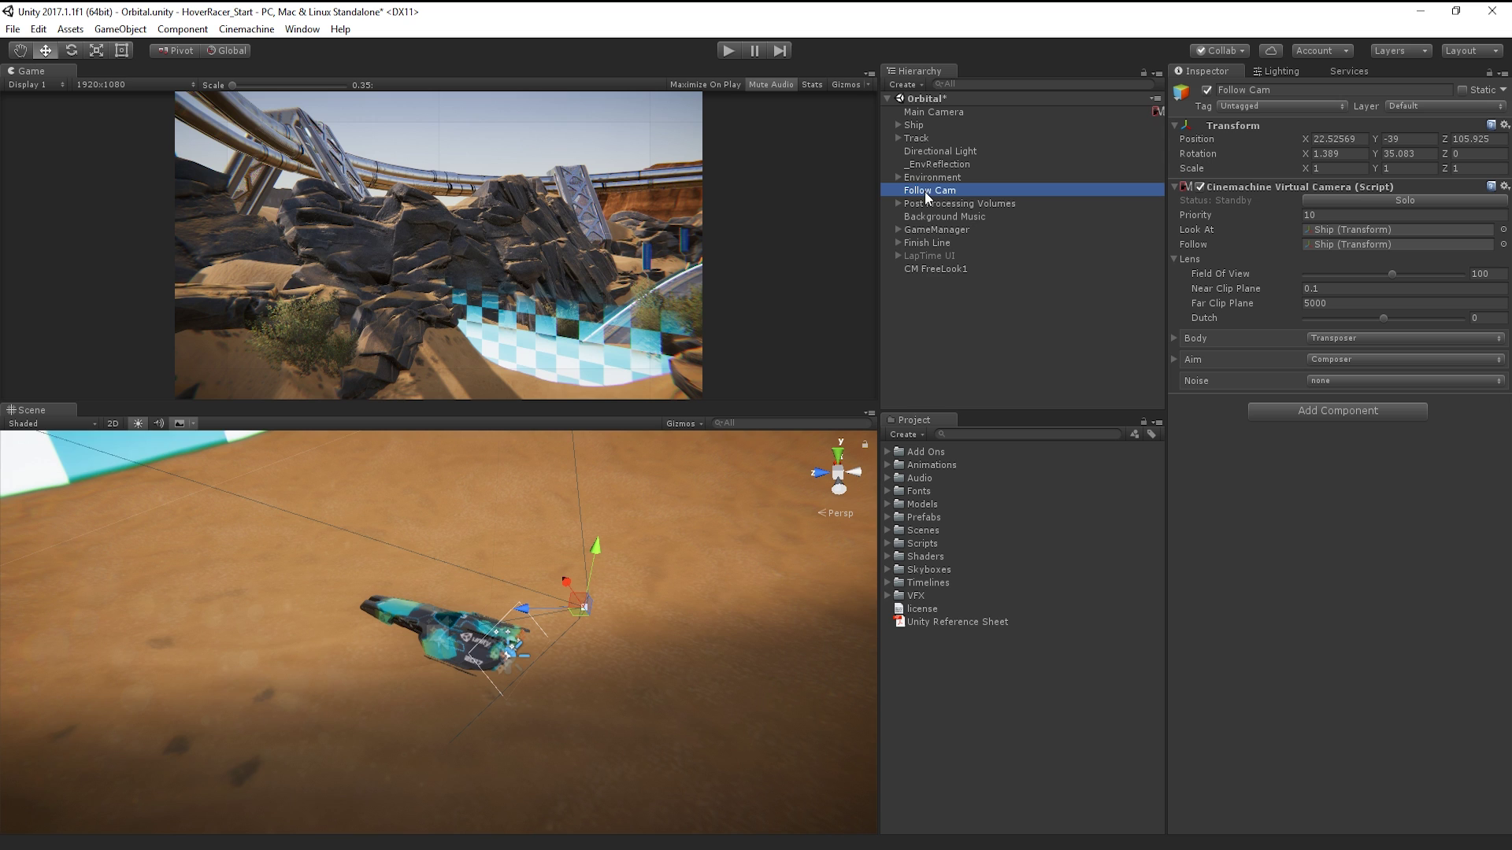
drag(928, 191, 930, 262)
click(1207, 89)
click(990, 296)
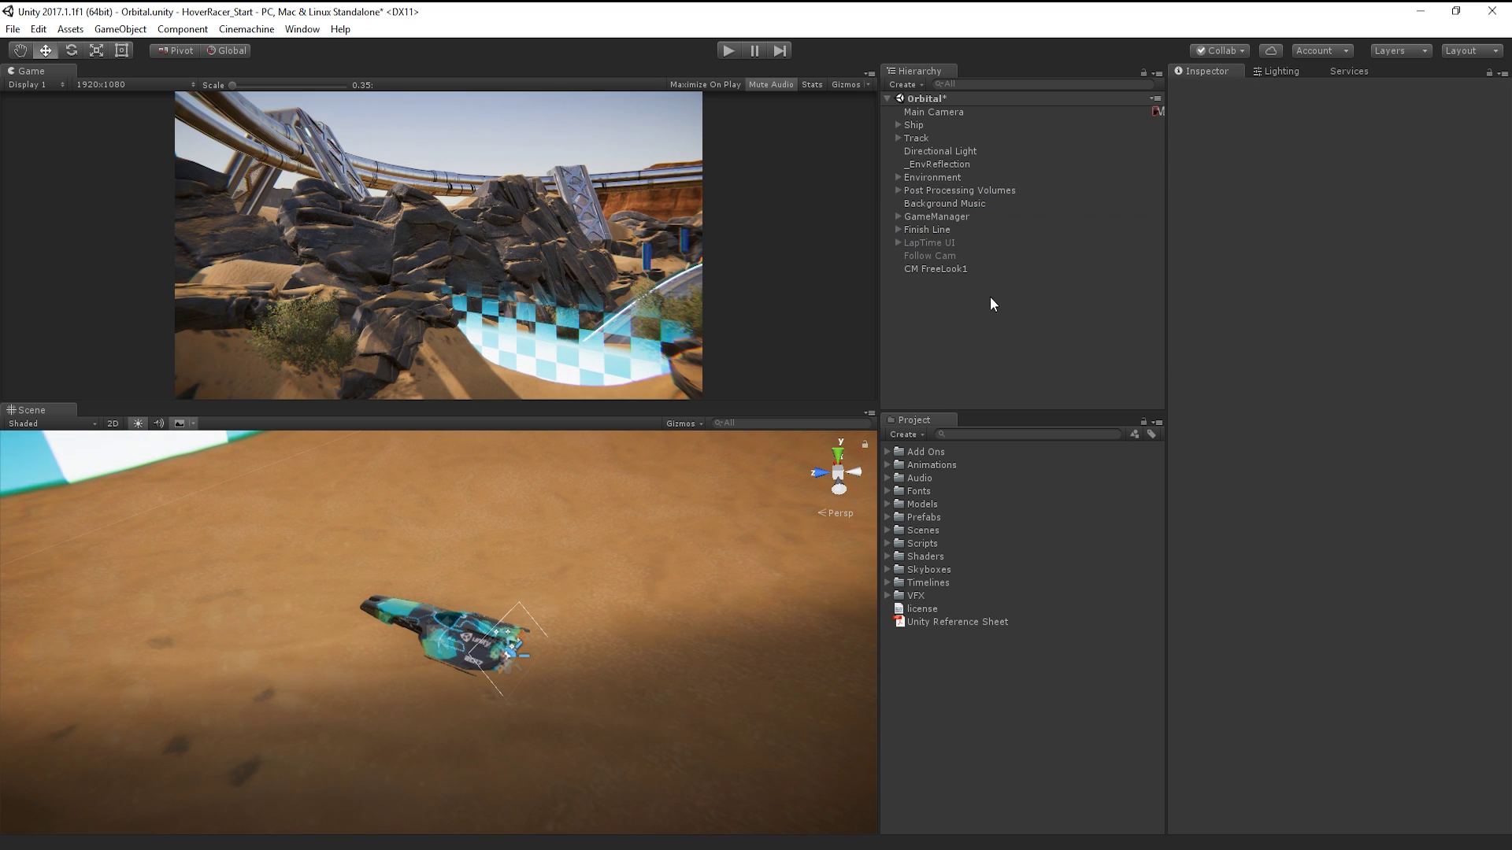
Set CM FreeLook1 to follow the Ship and look at its Sensor, then start a playtest.
click(951, 268)
key(f)
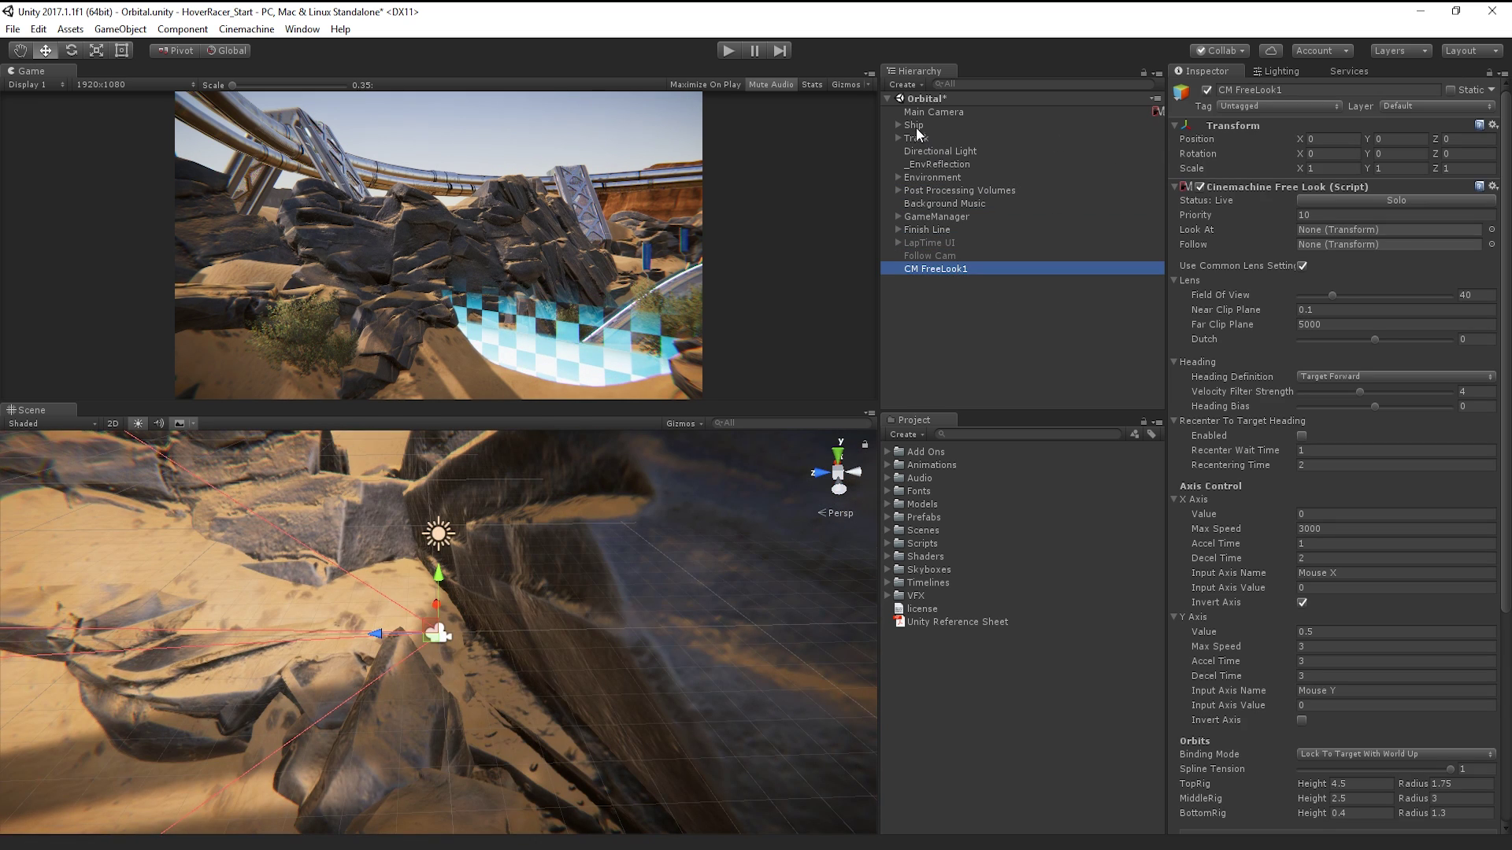
click(899, 124)
drag(913, 124, 1338, 245)
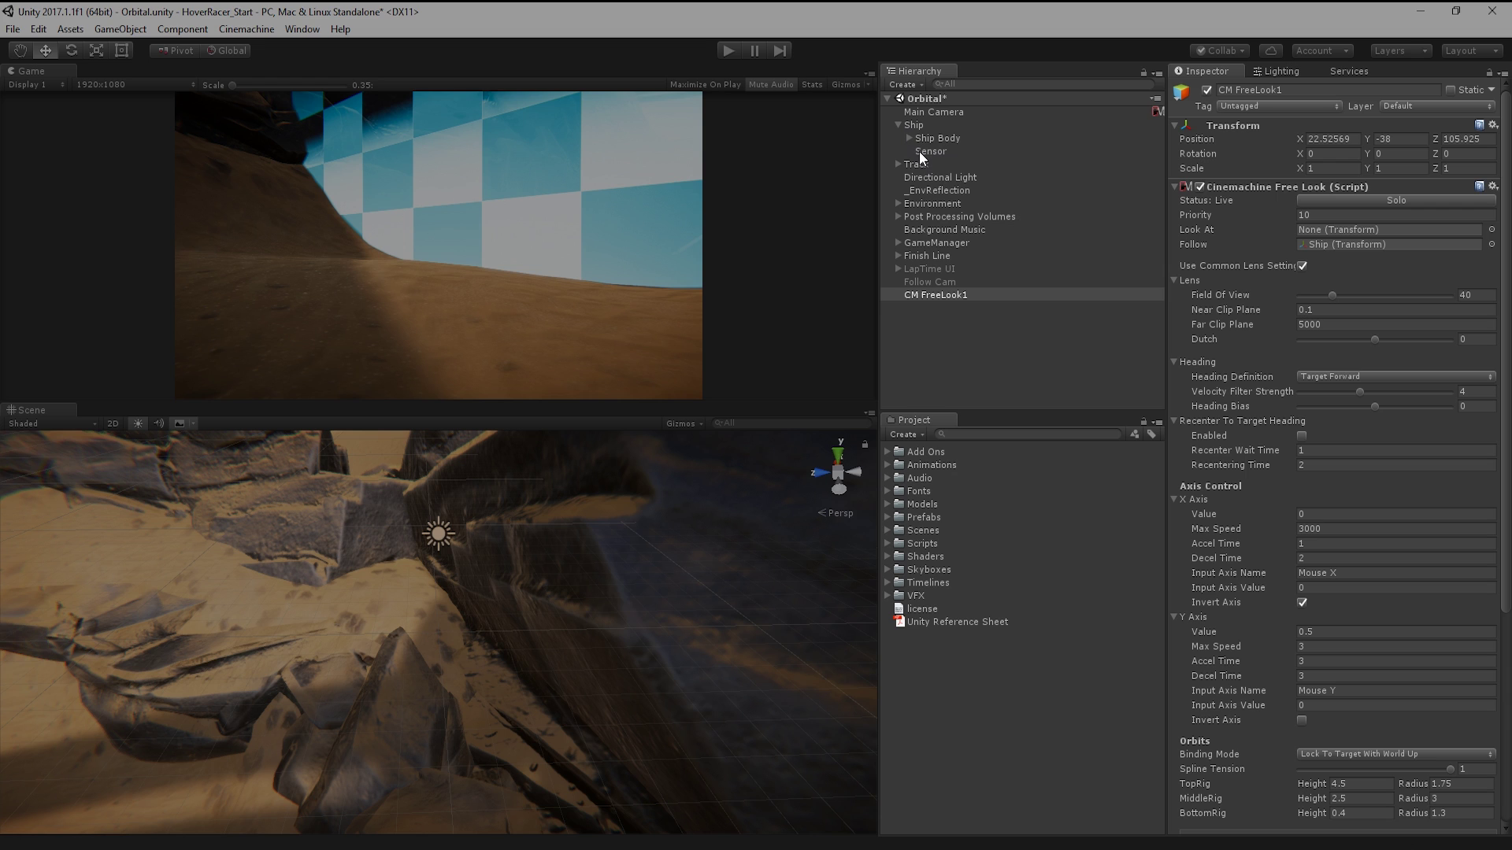
drag(919, 152, 1342, 228)
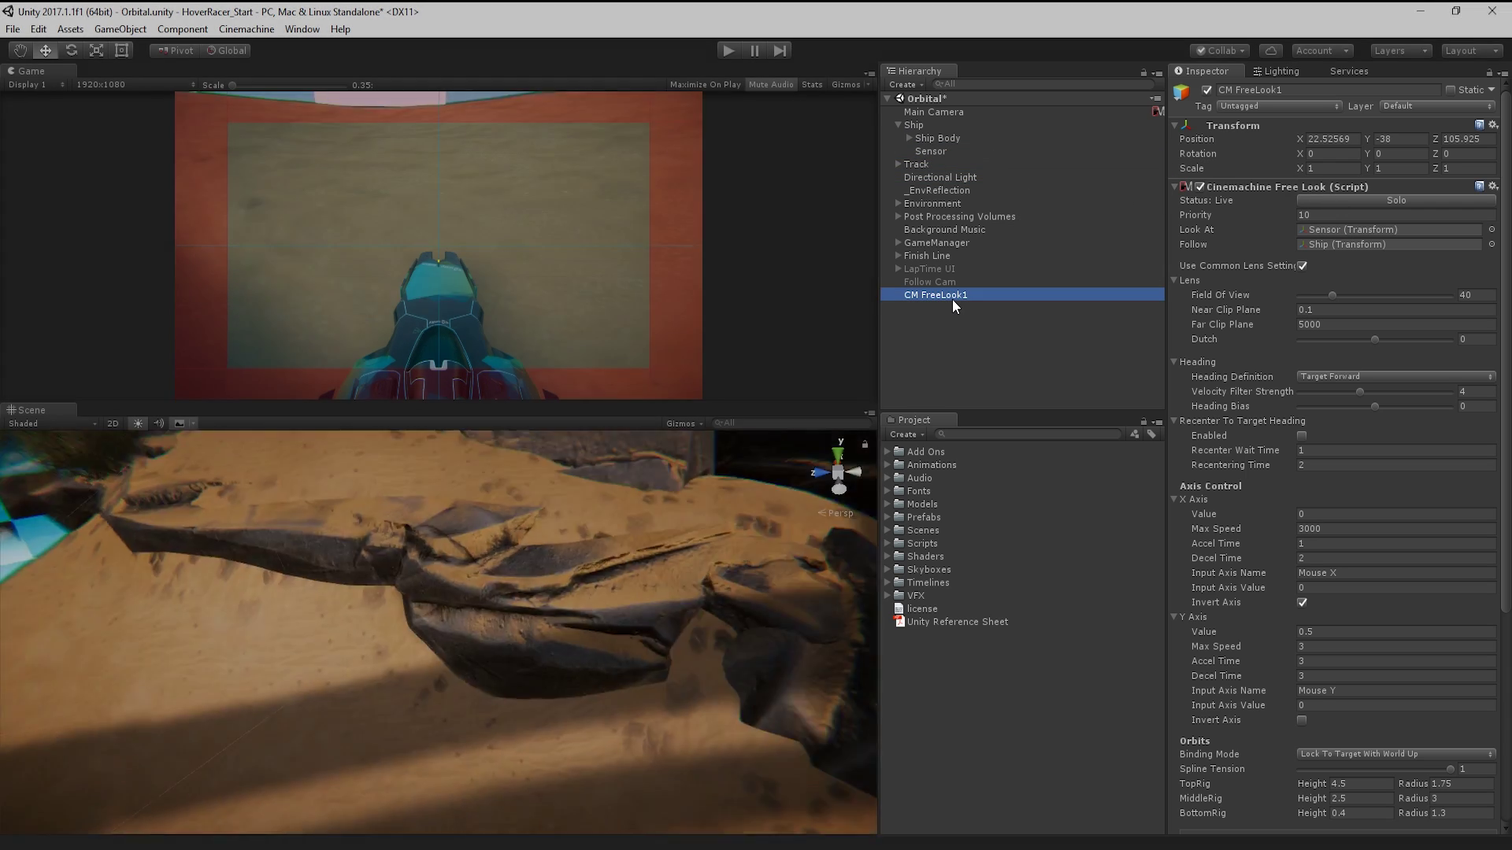
click(729, 51)
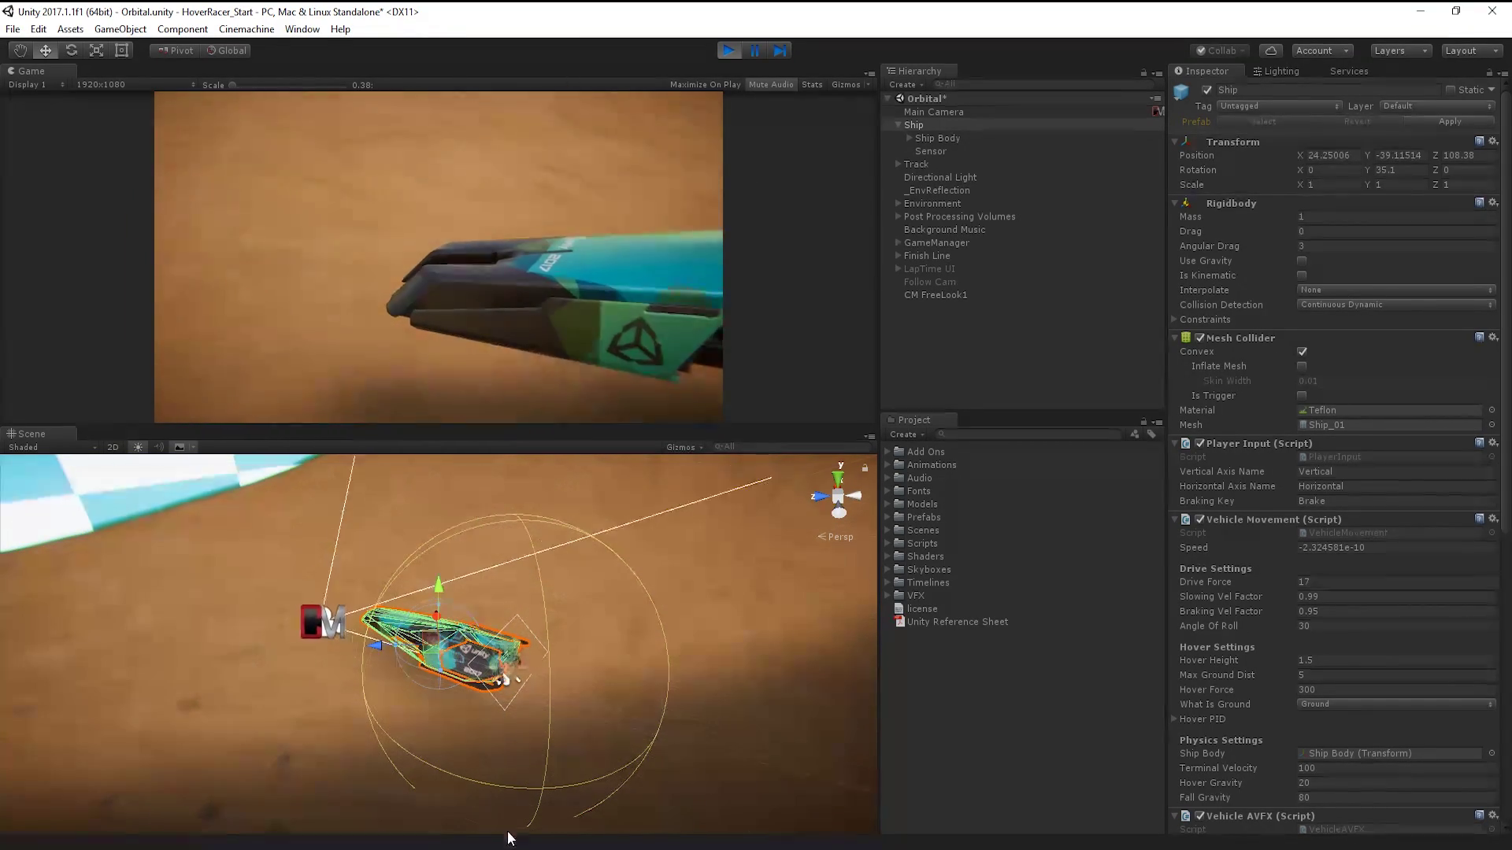
Stop the playtest, set CM FreeLook1's X Axis Max Speed to 500 and turn off Invert Axis.
key(ctrl+p)
click(929, 268)
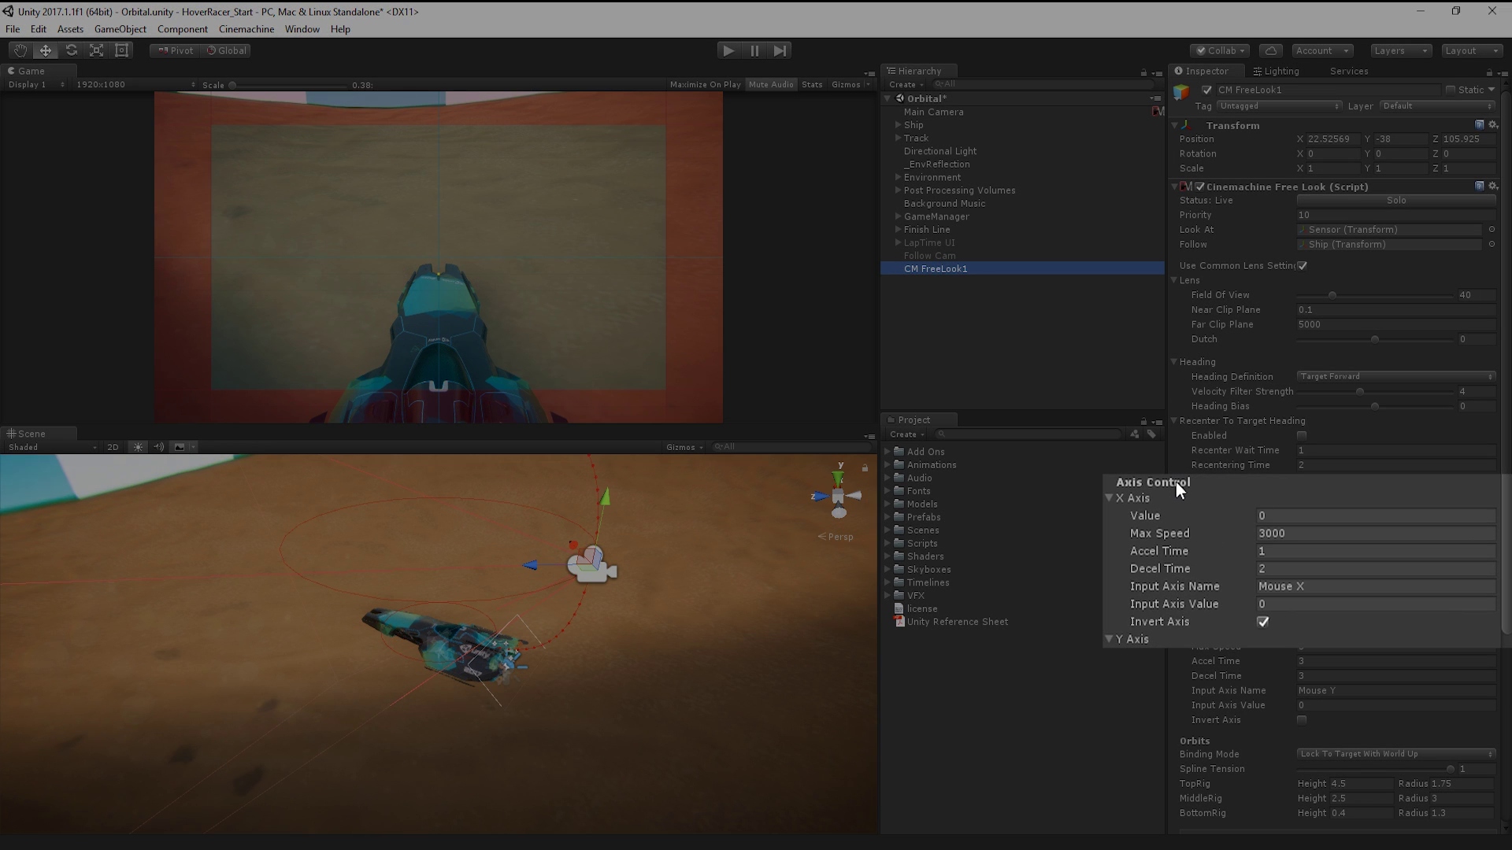
click(1172, 534)
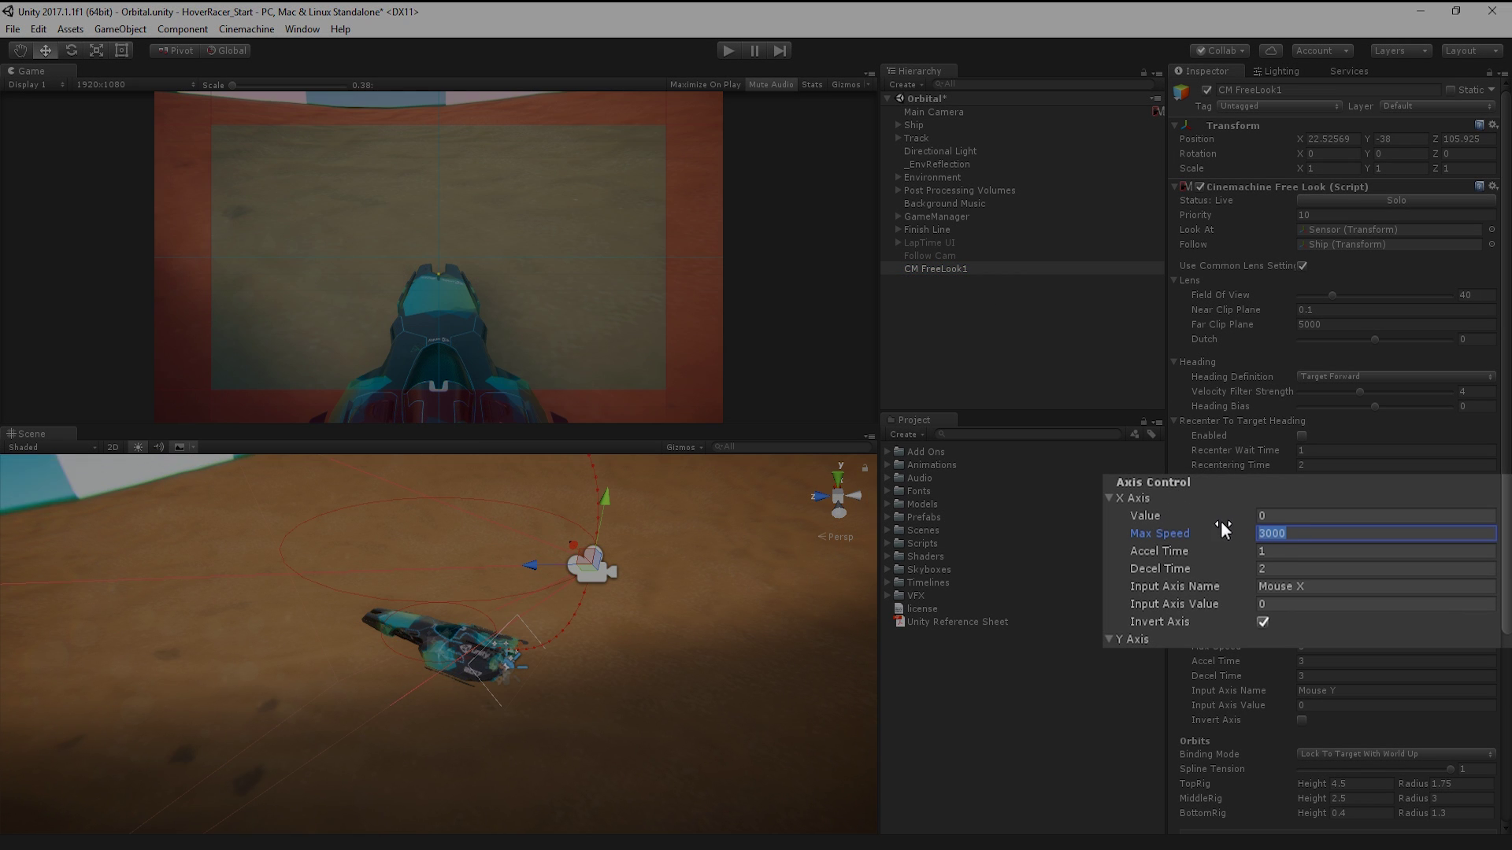
text(500)
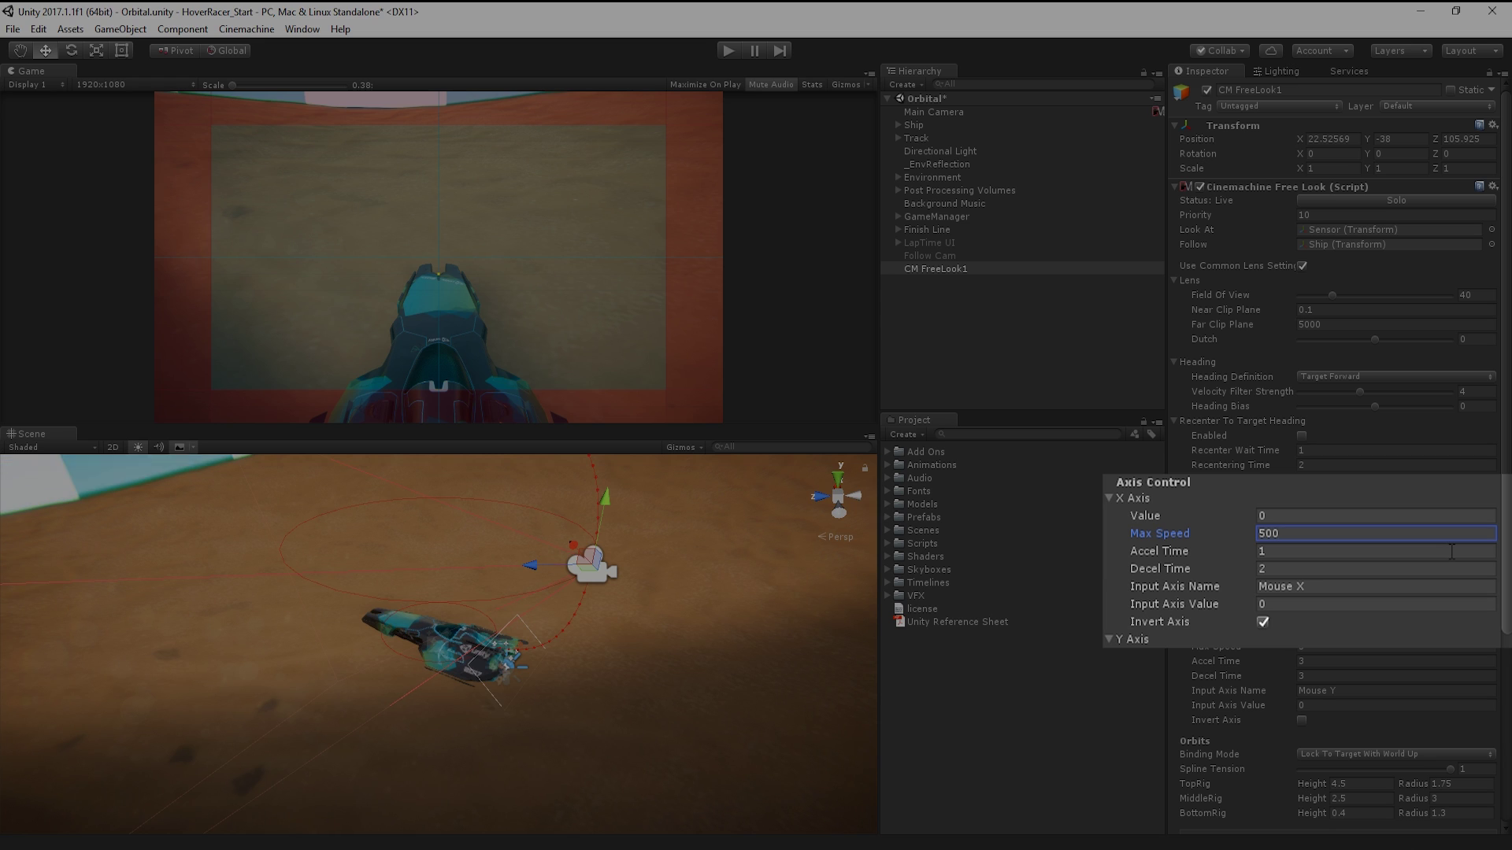
click(1263, 622)
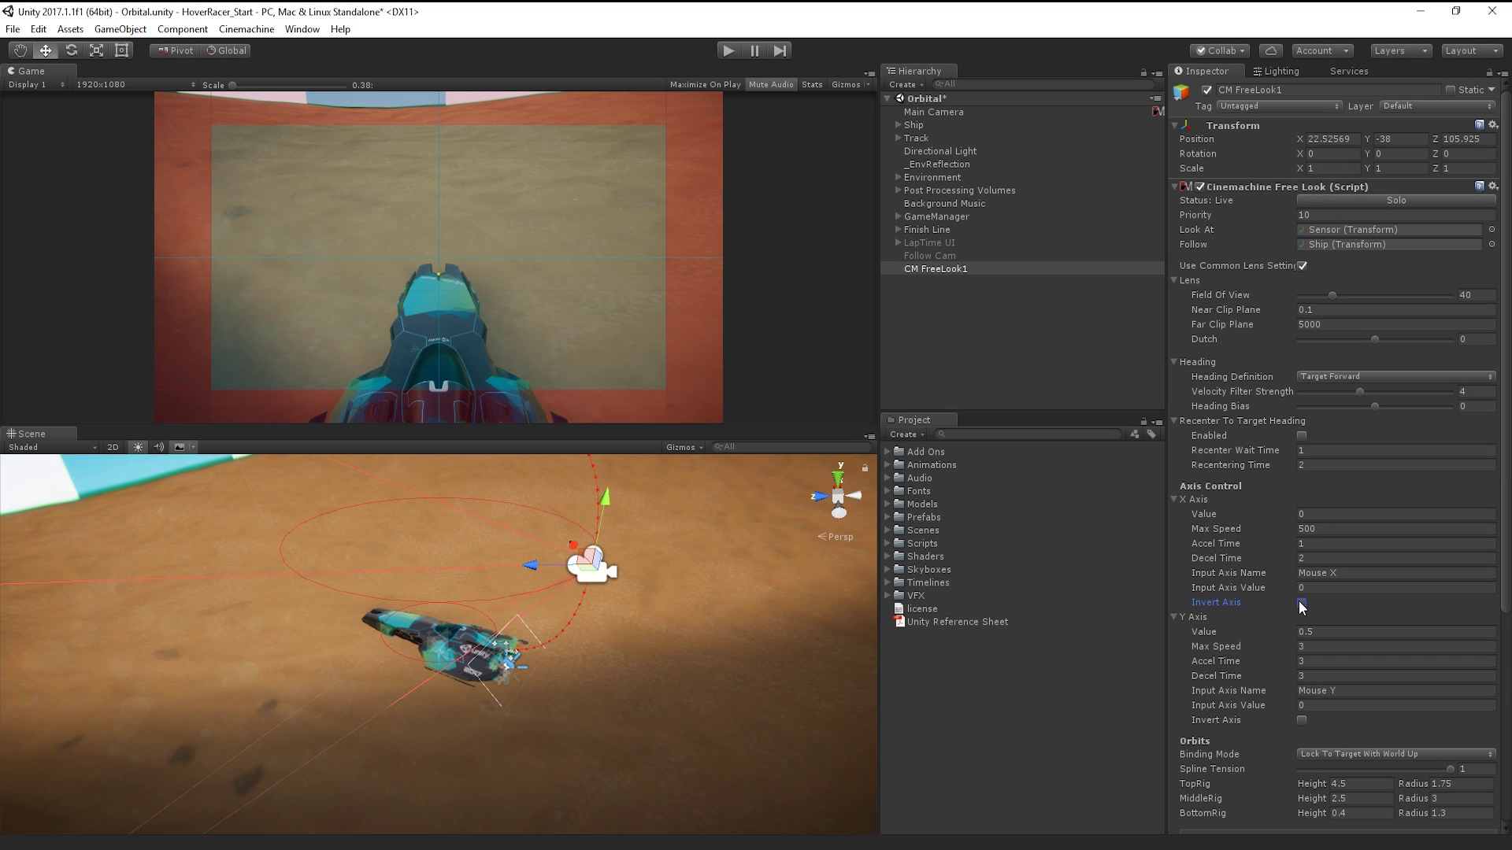
Widen the BottomRig orbit radius from 1.3 to 3.01.
scroll(1298, 601, down, 10)
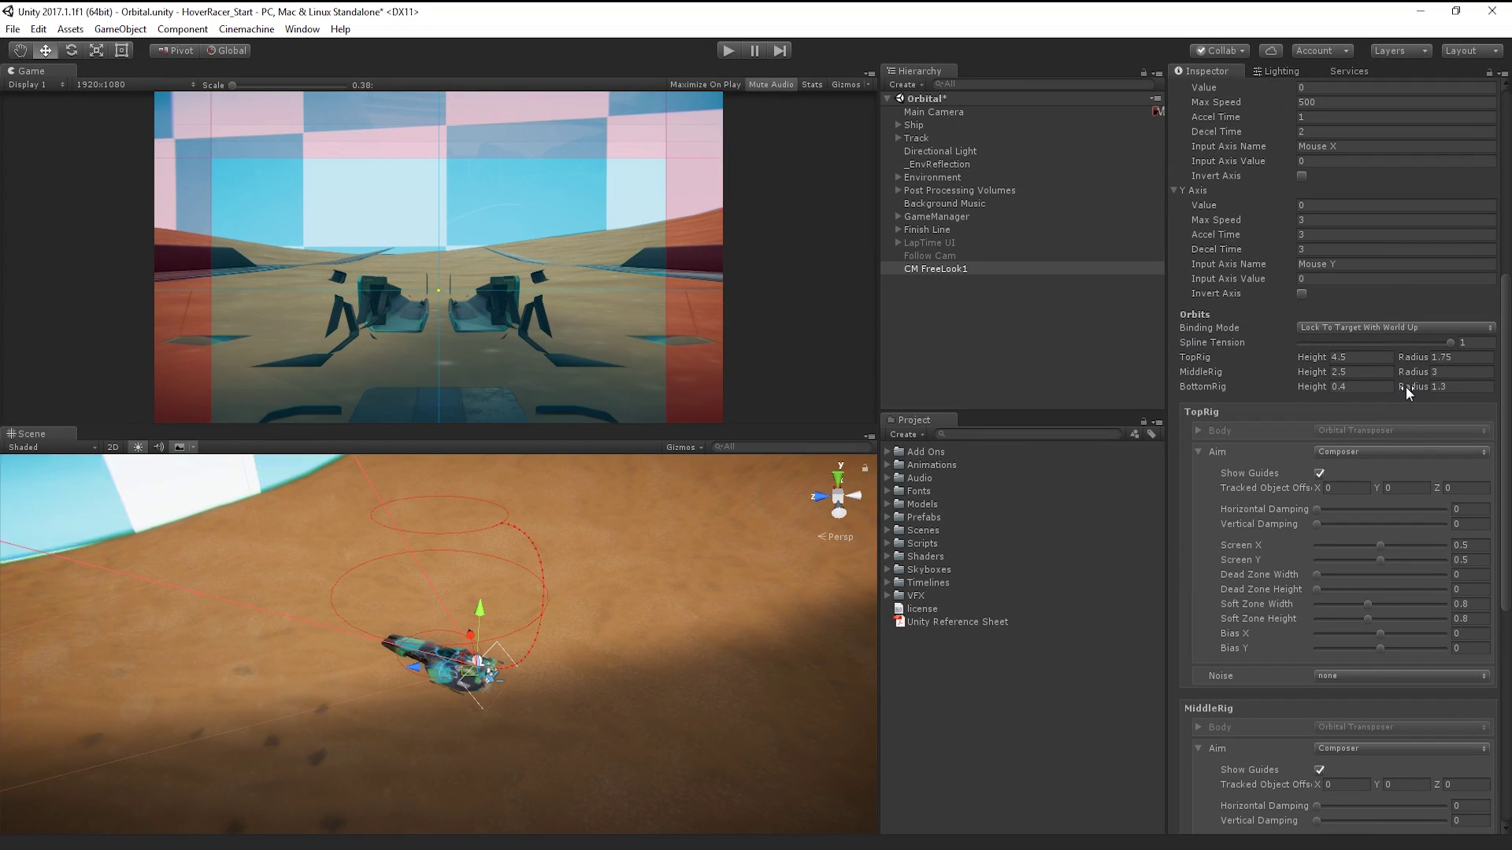
drag(1405, 387, 1456, 385)
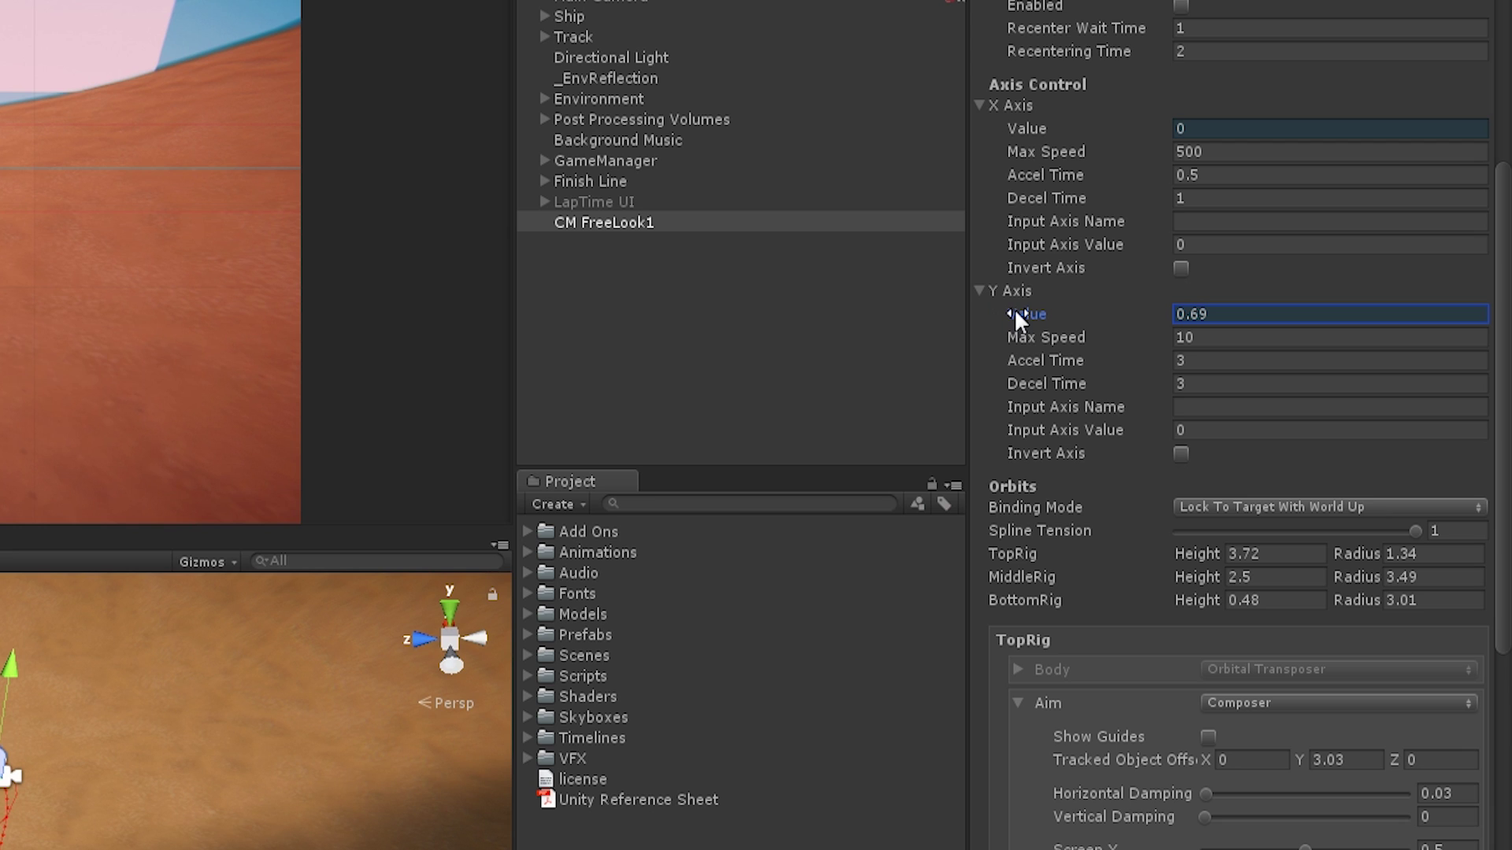
Scrub the Y Axis Value to 0 and adjust the bottom rig's screen position and tracked object offset.
drag(1015, 309, 995, 315)
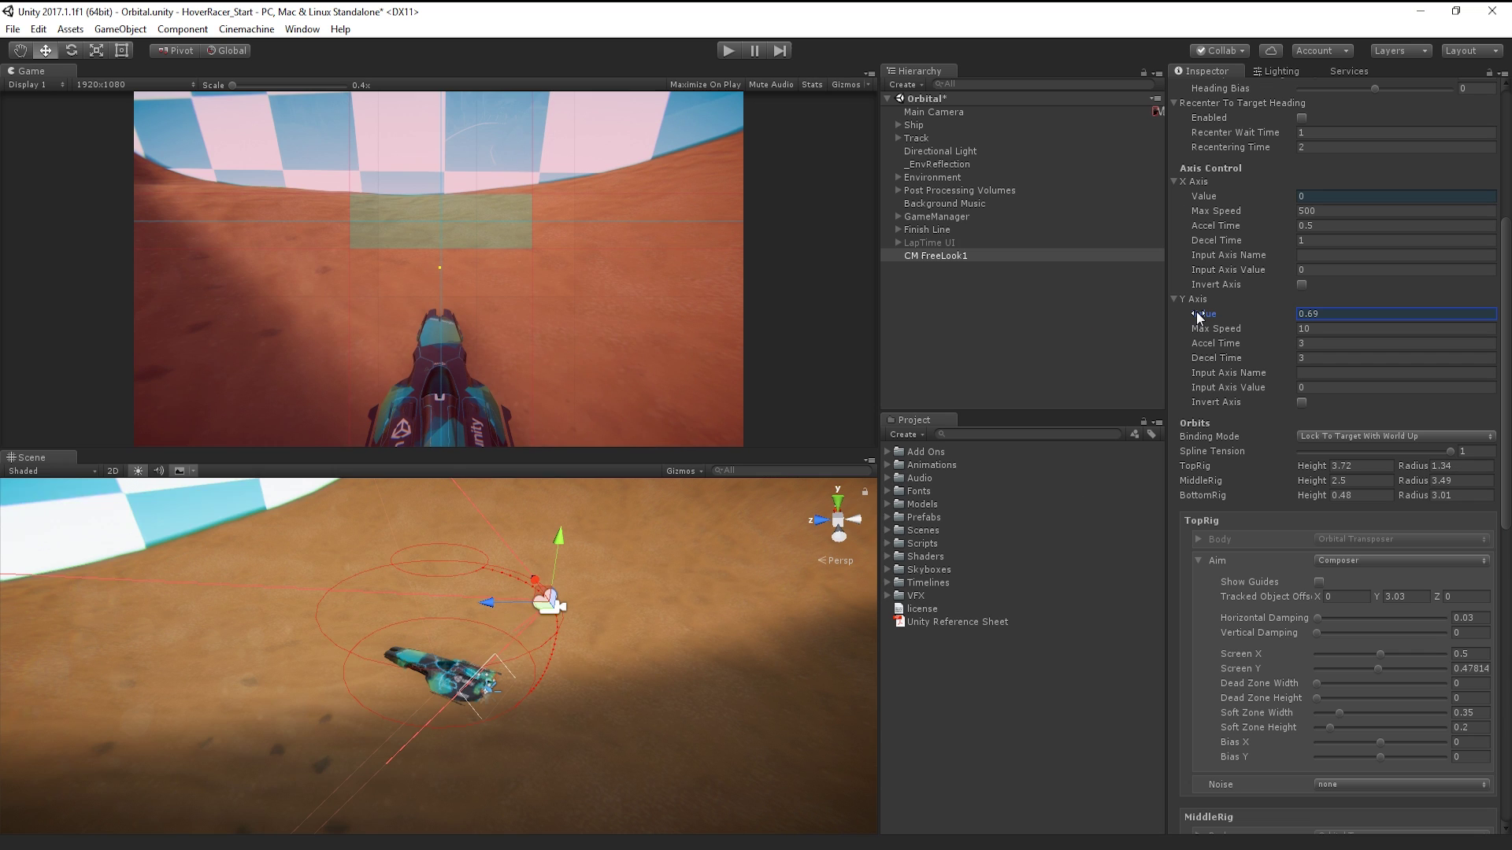
drag(1184, 314, 1176, 318)
scroll(1260, 464, down, 10)
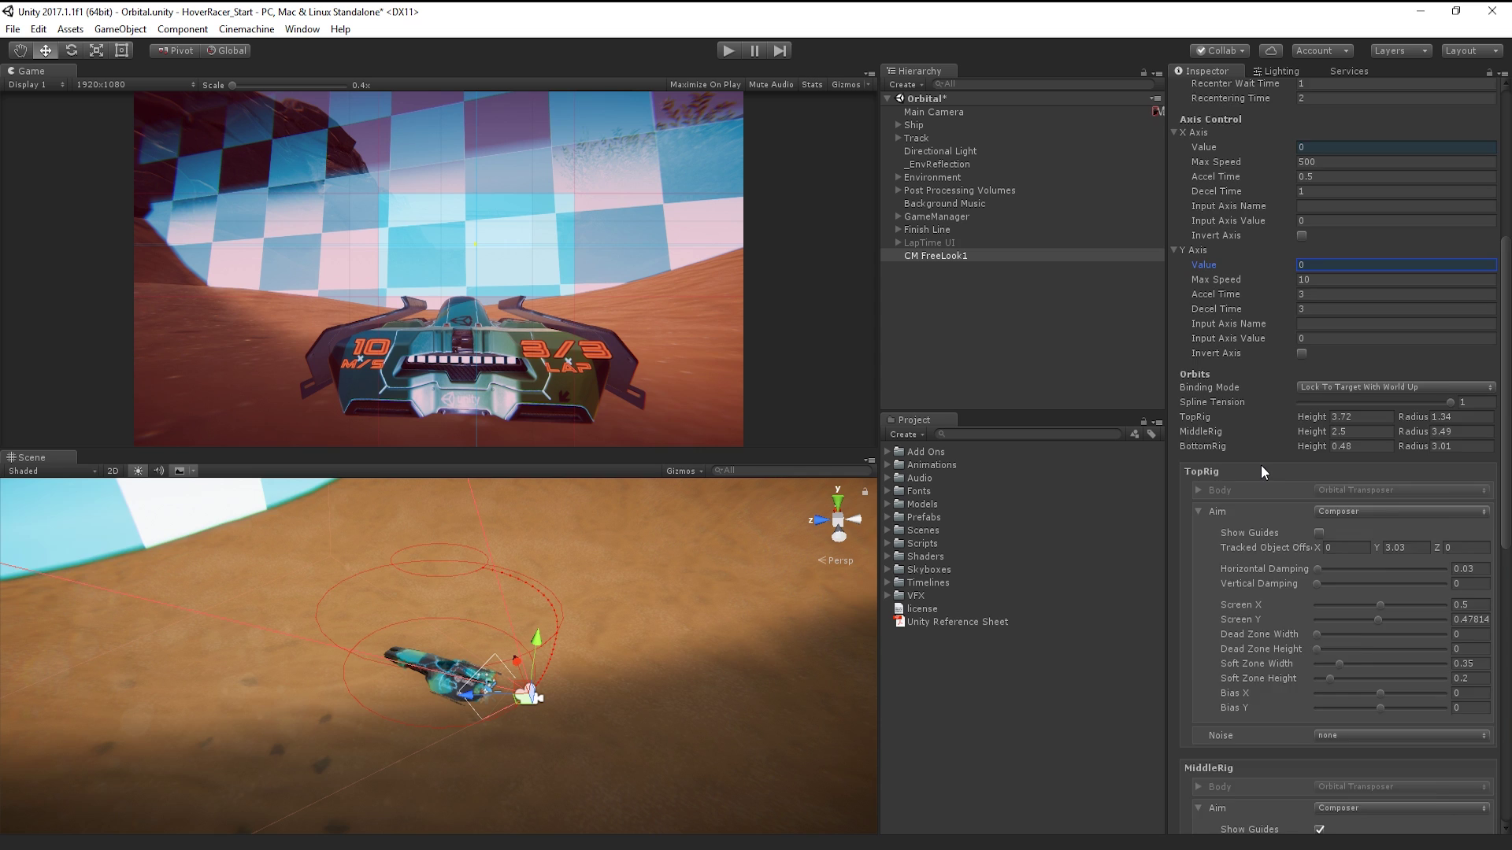
drag(475, 247, 436, 241)
drag(1377, 453, 1381, 453)
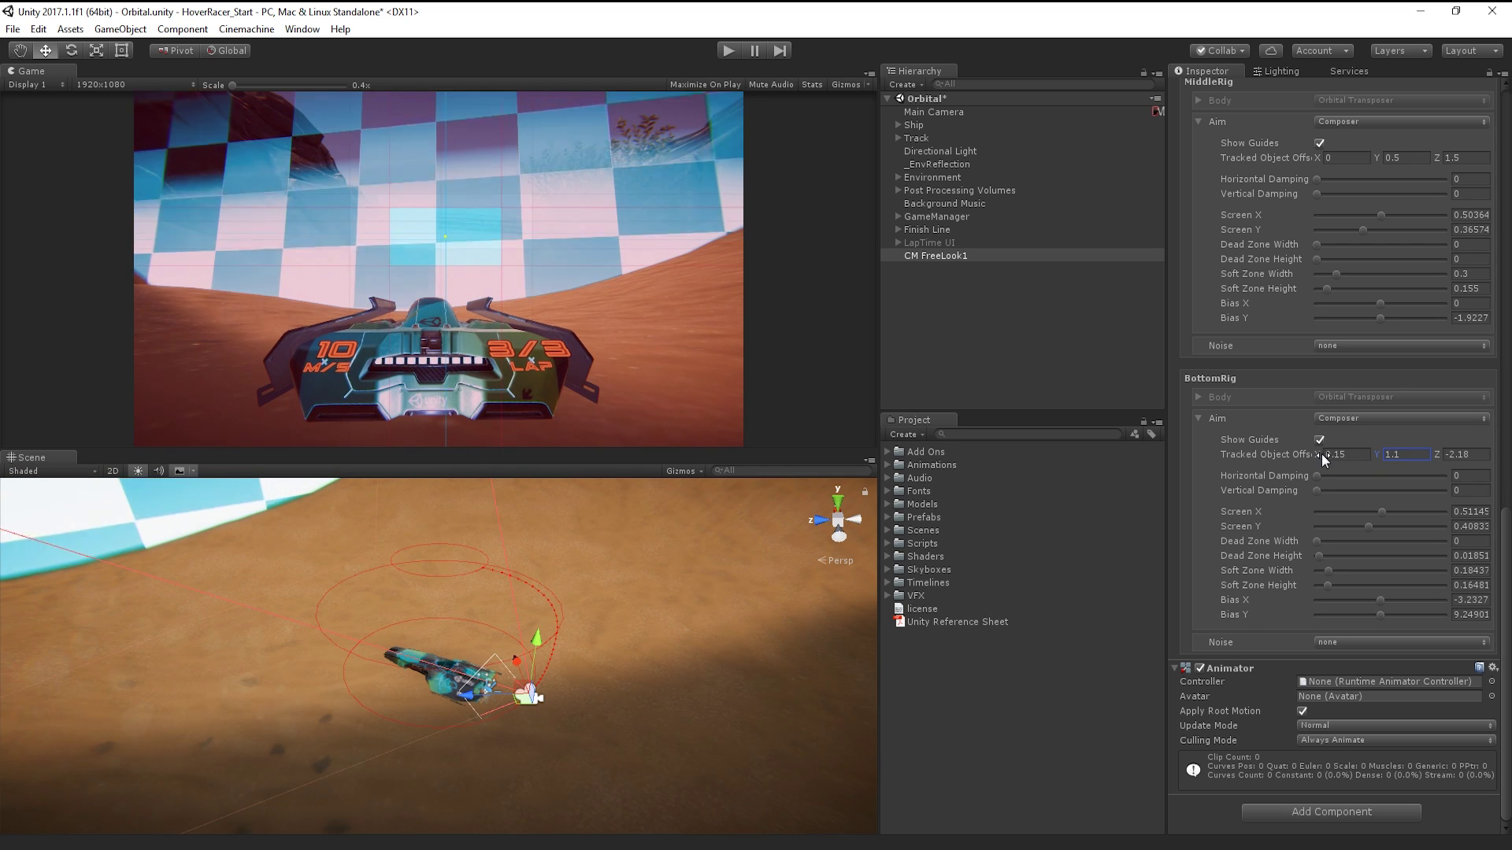
scroll(1296, 477, up, 10)
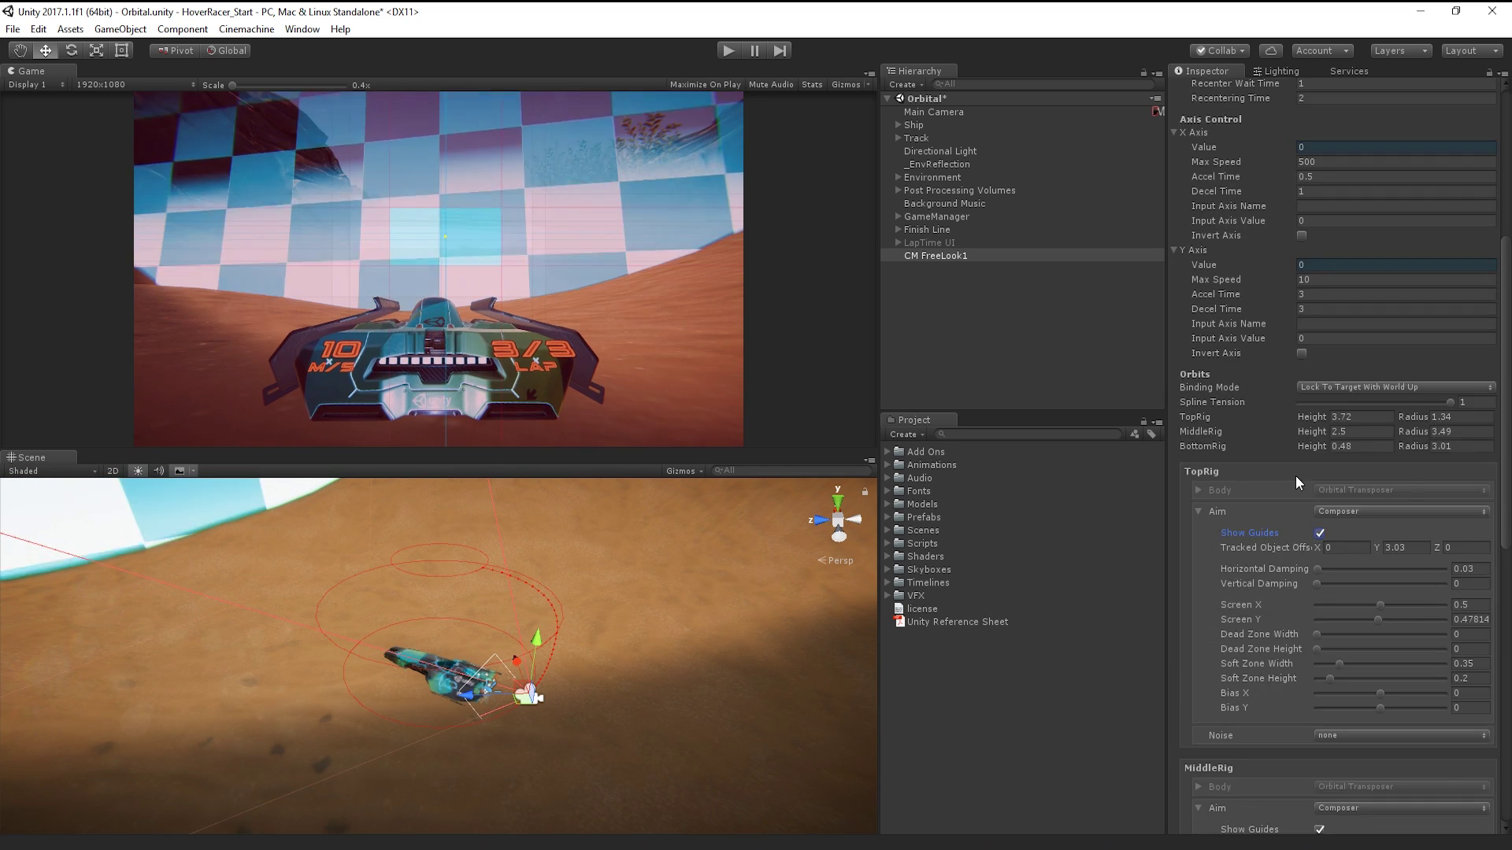
scroll(1296, 476, up, 8)
mouse_move(1215, 511)
mouse_down()
mouse_move(1230, 495)
mouse_move(1216, 505)
mouse_up()
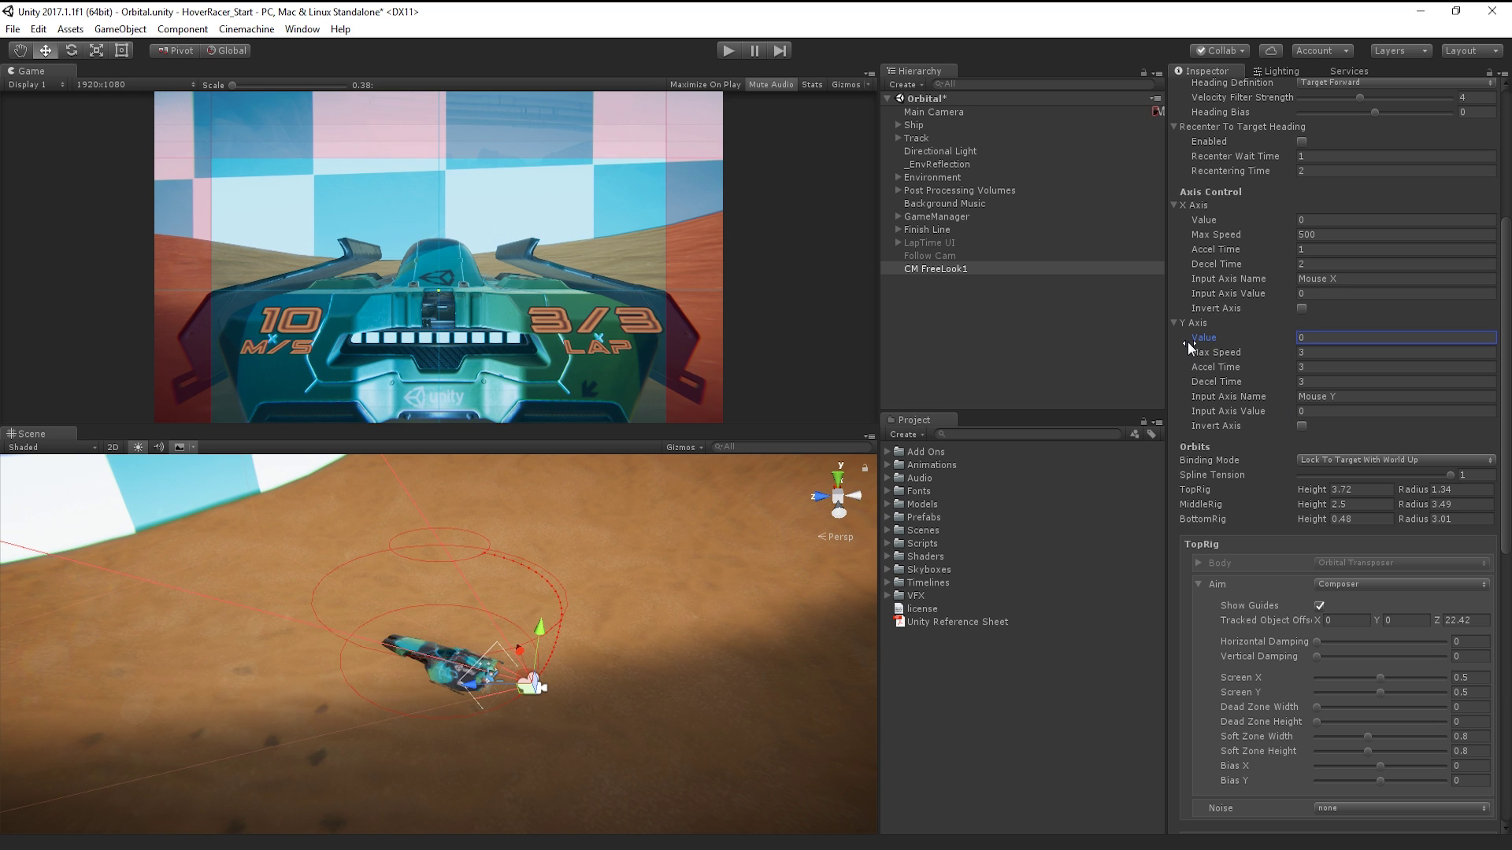
Turn off Use Common Lens Settings and raise the BottomRig lens Field Of View.
scroll(1256, 355, up, 6)
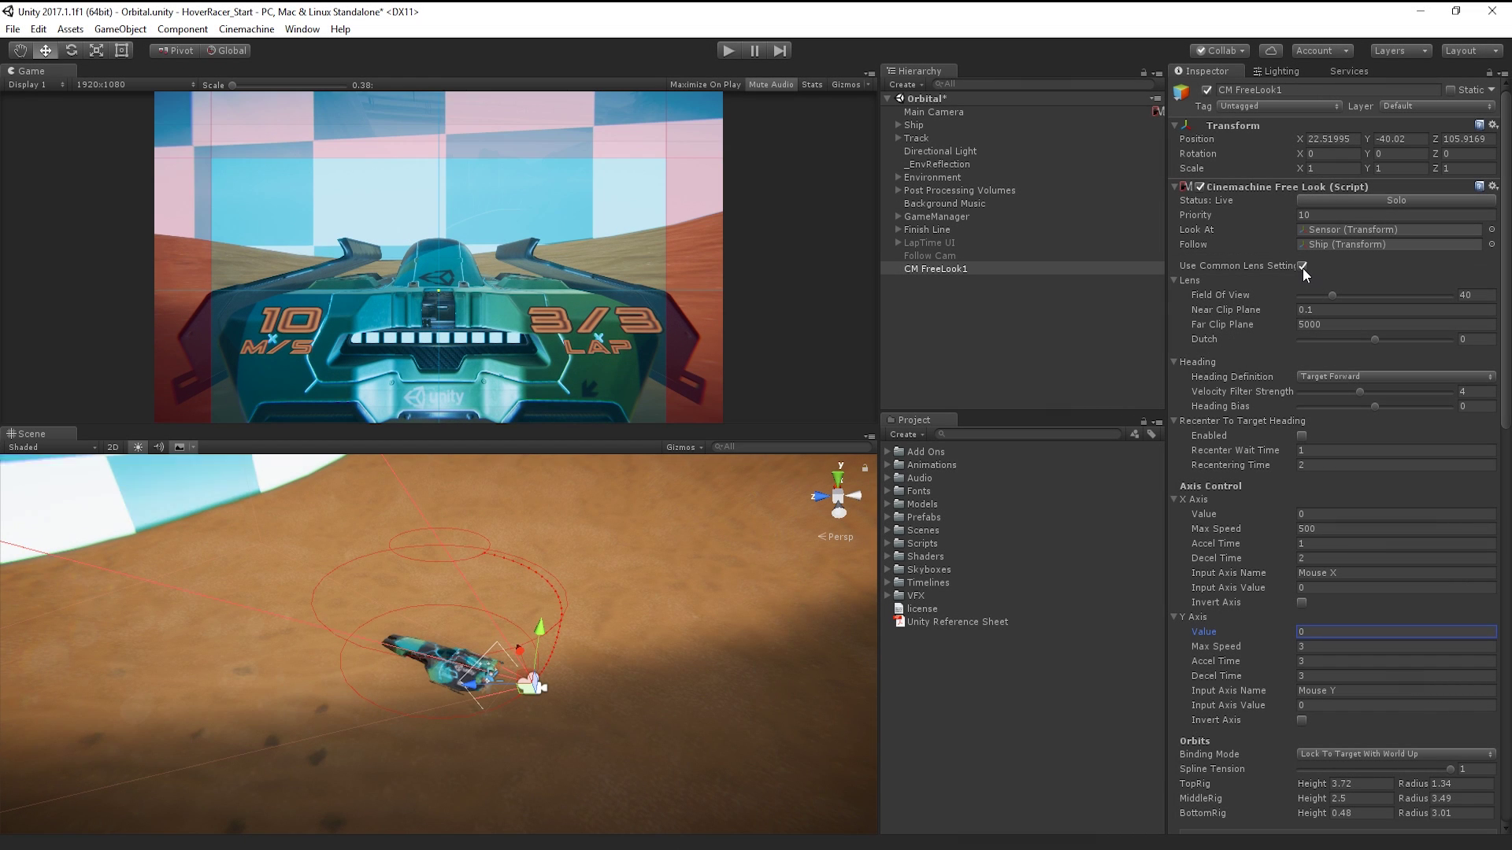
click(1303, 266)
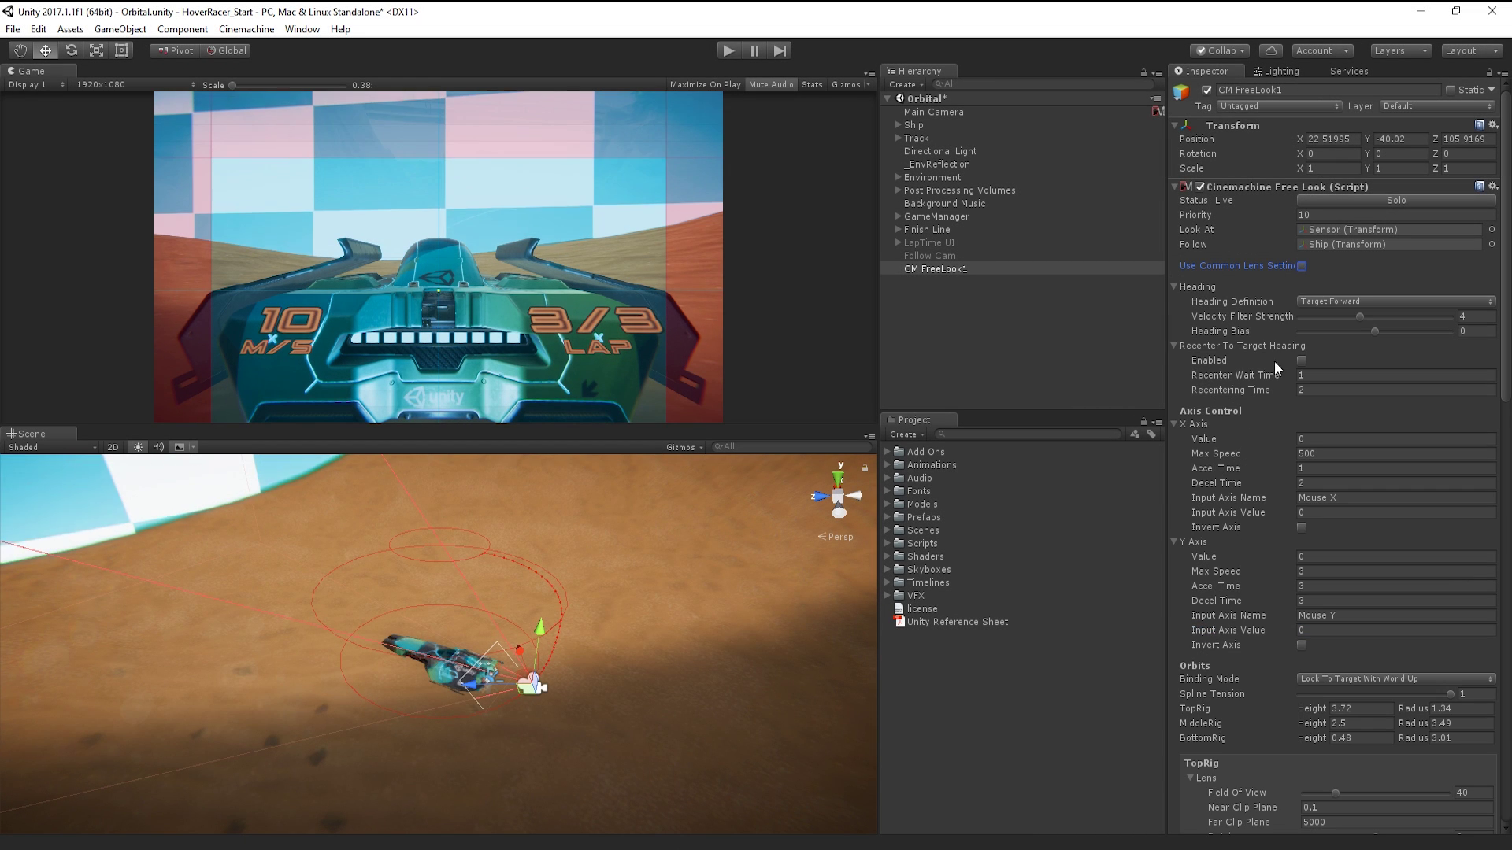
scroll(1253, 425, down, 2)
scroll(1248, 456, down, 12)
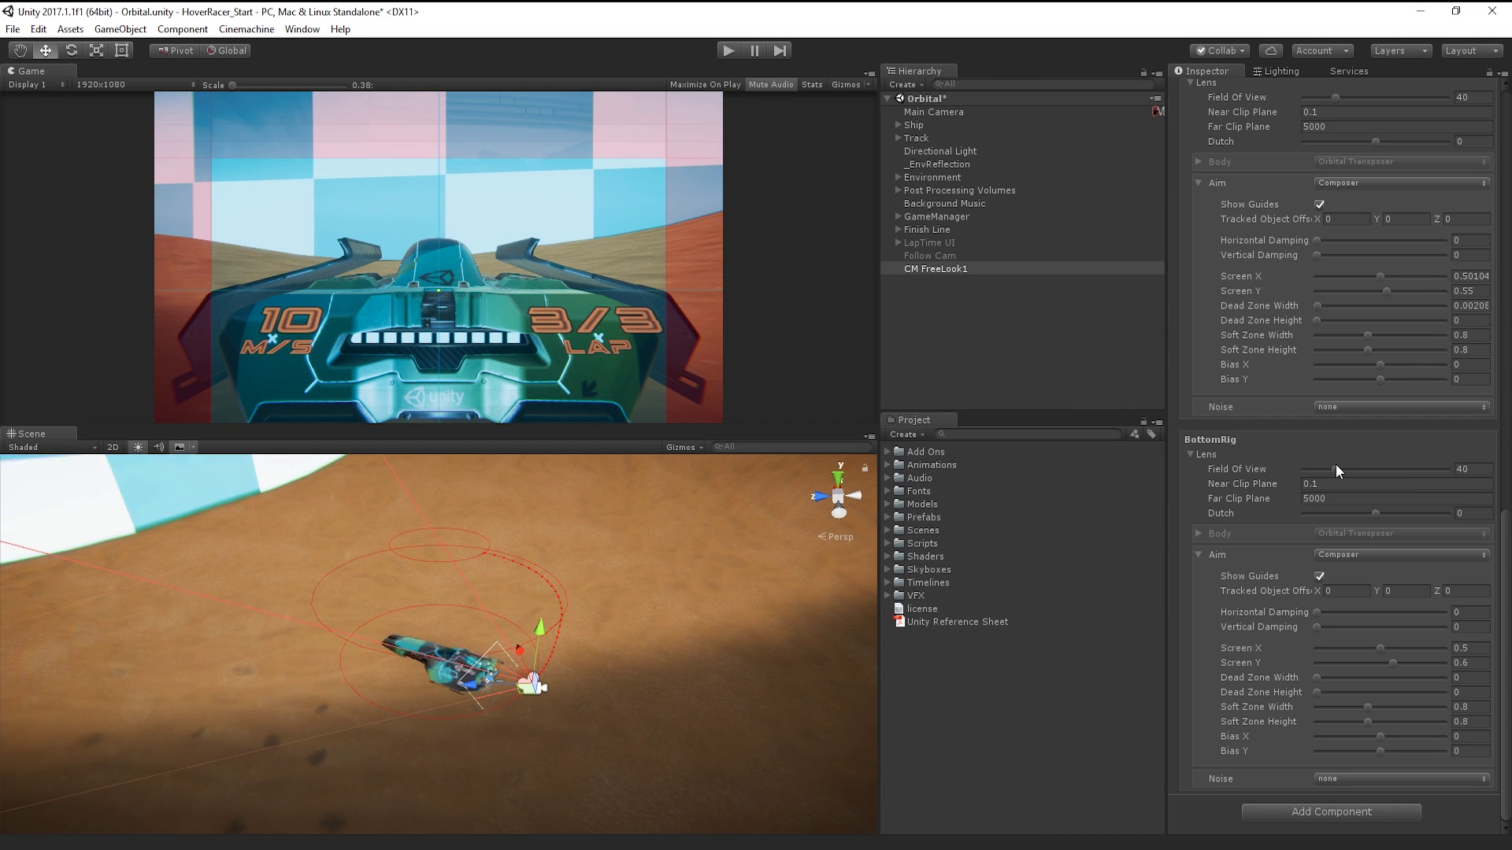
drag(1336, 466, 1345, 468)
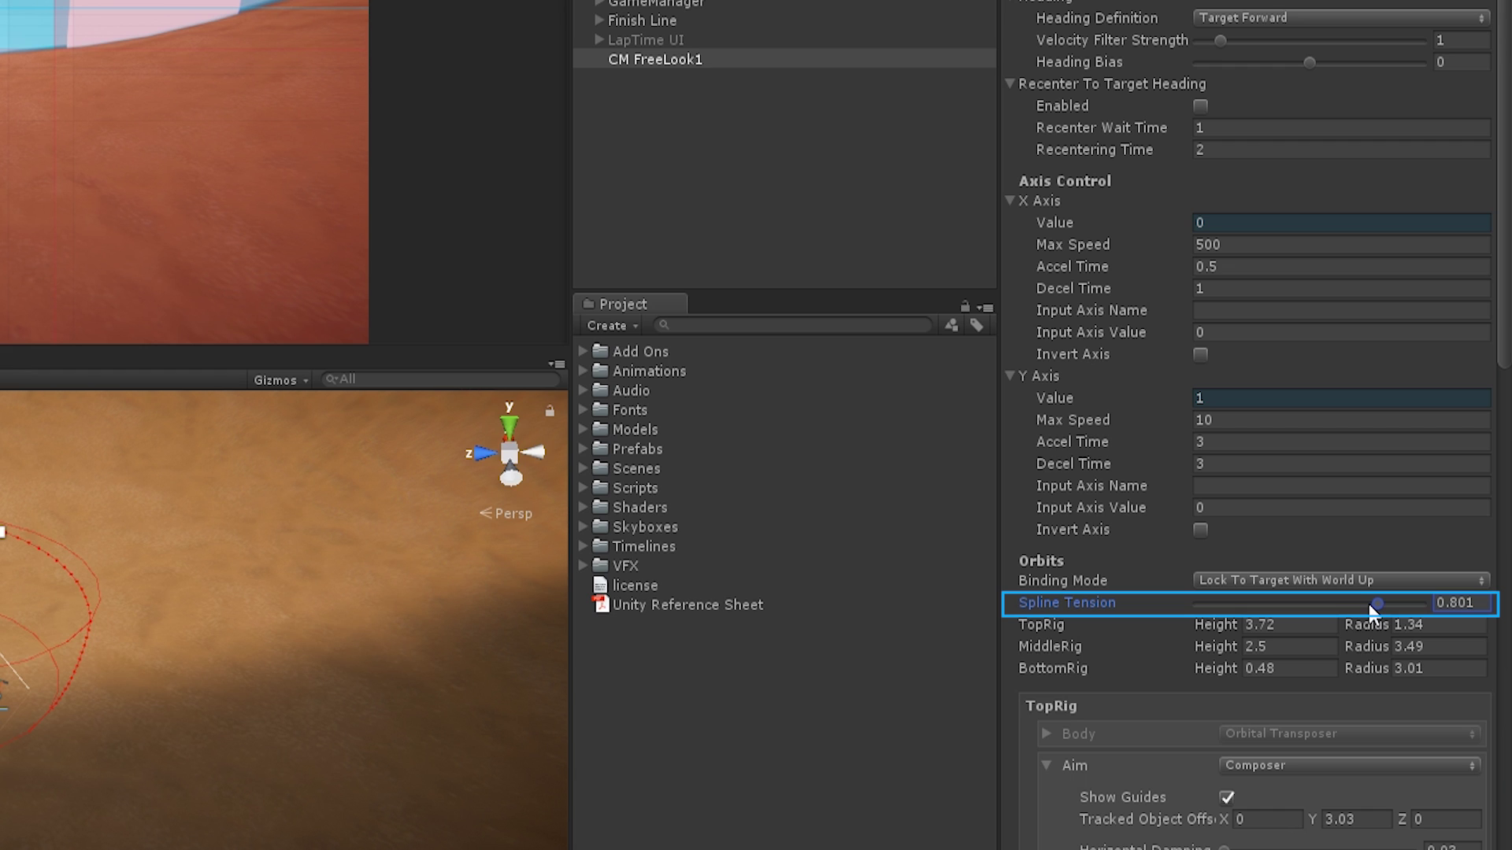
Lower the Spline Tension to about 0.097, scrubbing Y Axis Value to preview the lower orbit.
drag(1368, 602, 1297, 623)
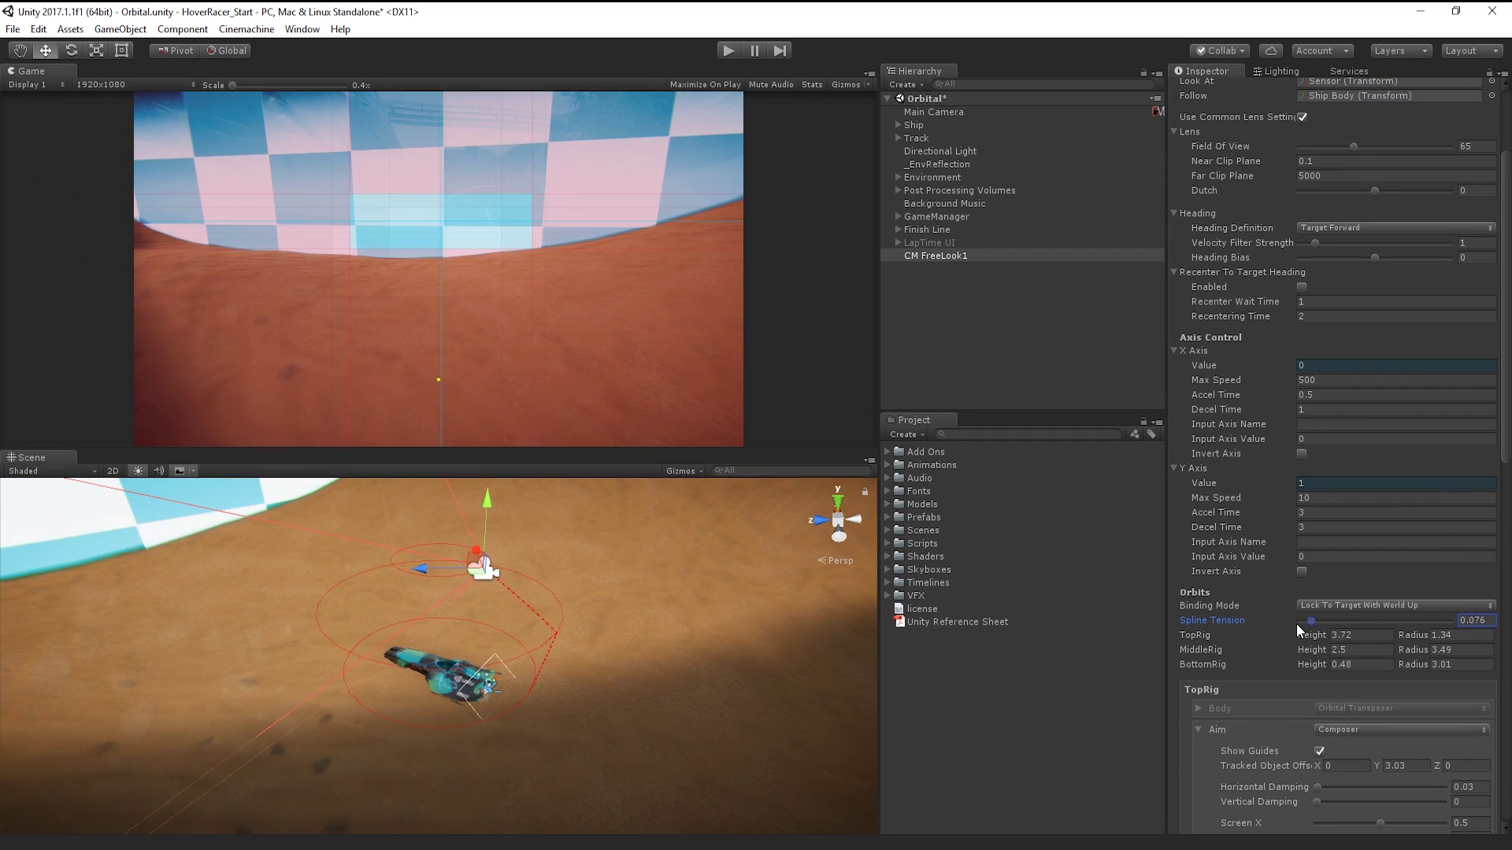
mouse_move(1207, 479)
mouse_down()
mouse_move(1179, 493)
mouse_move(1218, 495)
mouse_up()
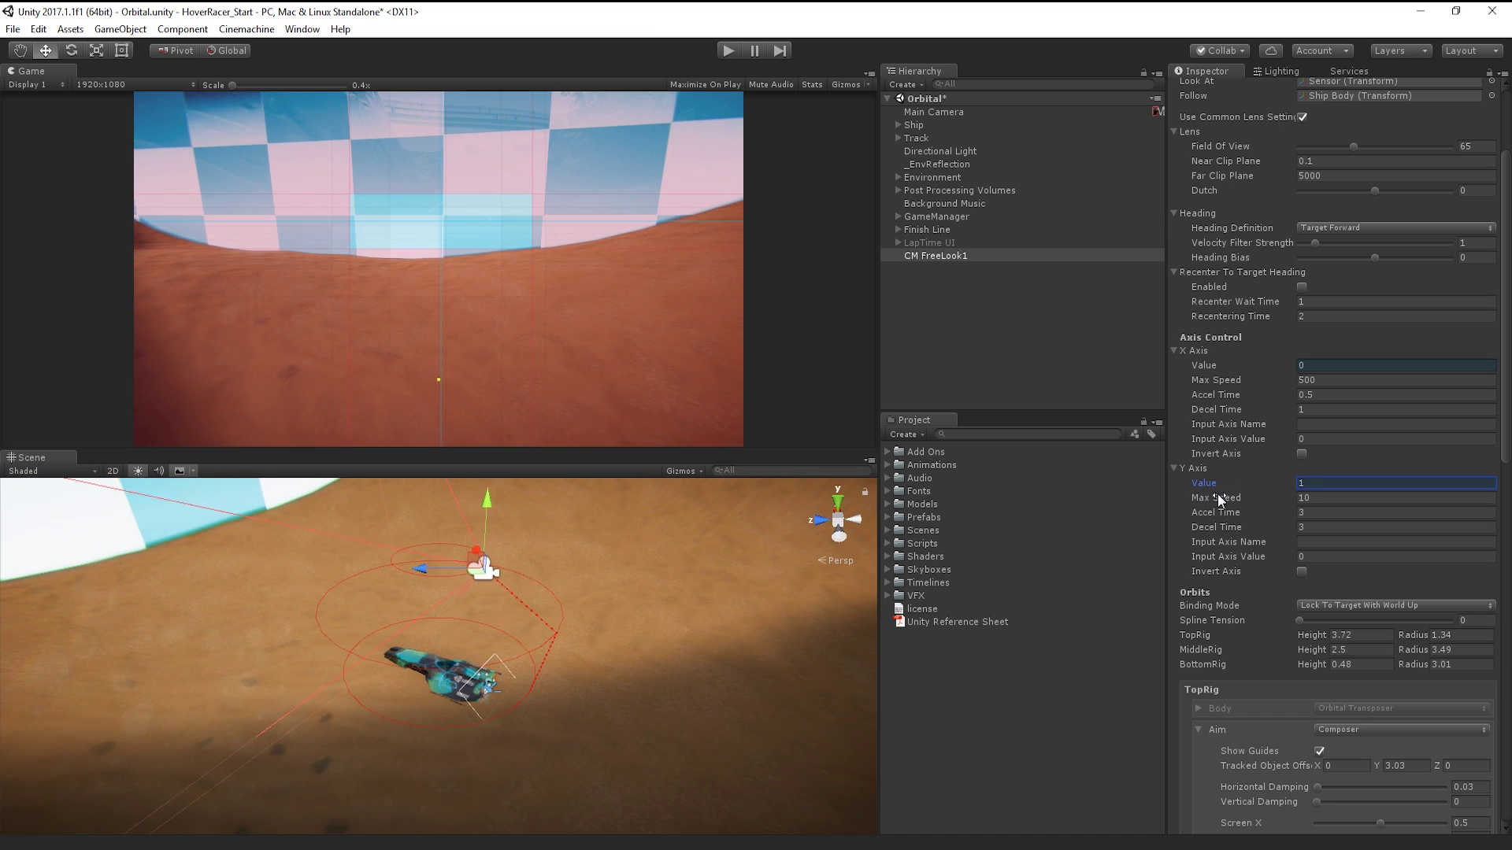
drag(1311, 619, 1465, 619)
drag(1222, 485, 1192, 491)
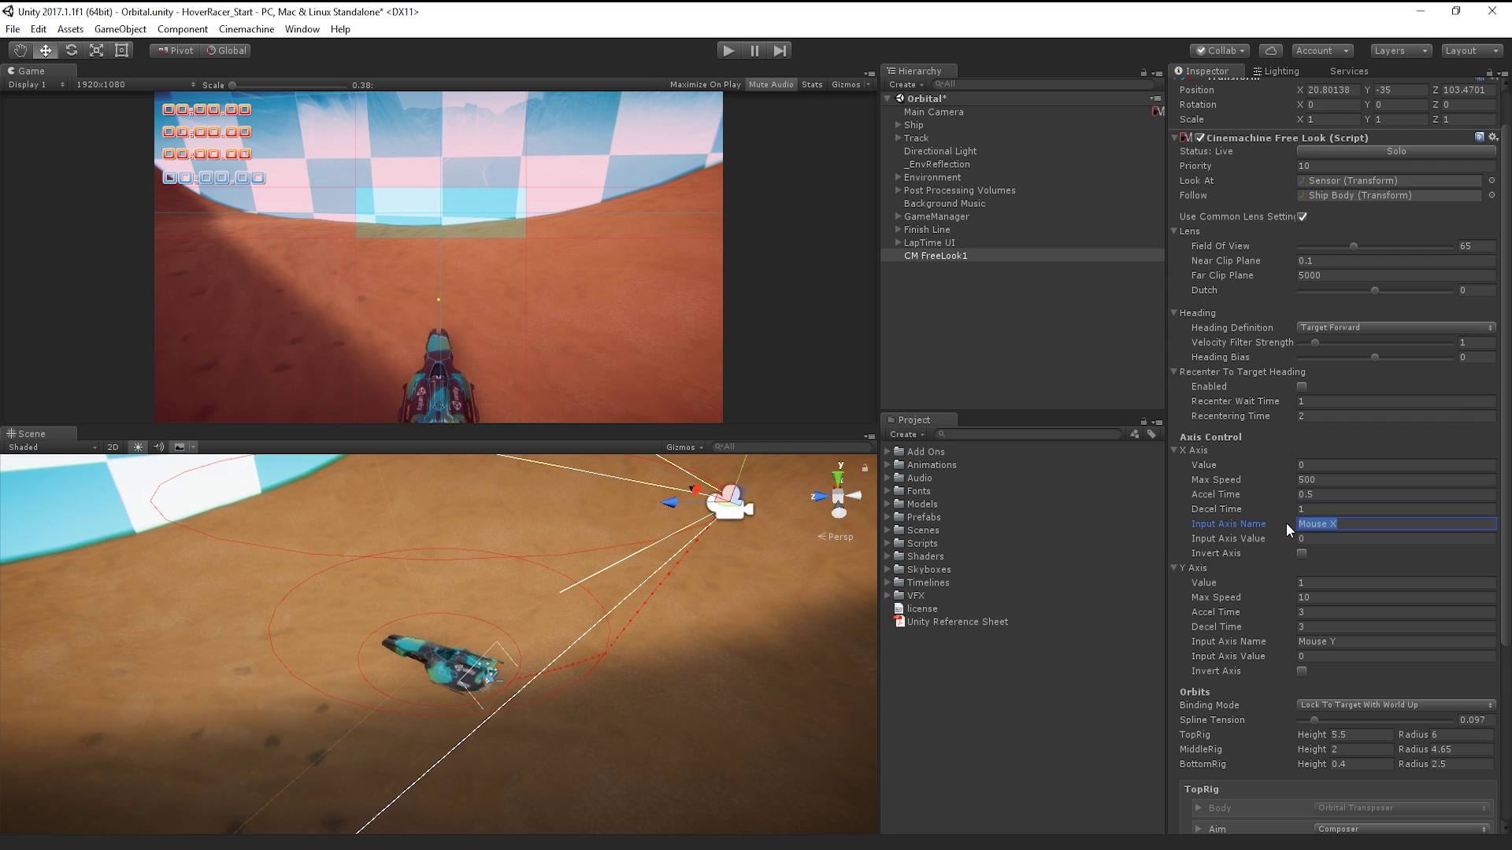
Clear the Mouse X and Mouse Y input axis names from the X and Y axes.
key(BackSpace)
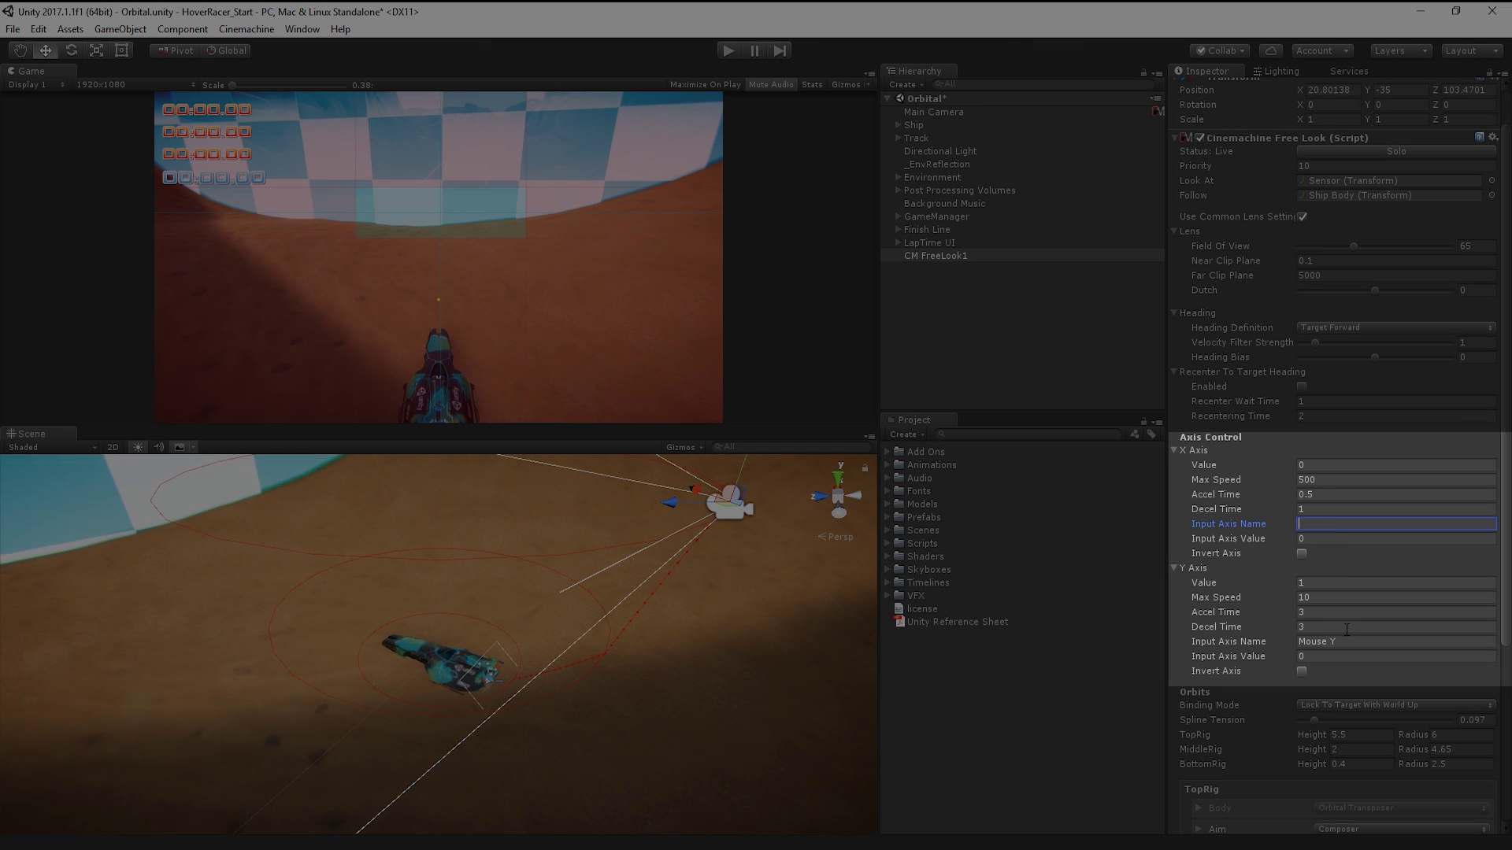
click(1284, 641)
key(BackSpace)
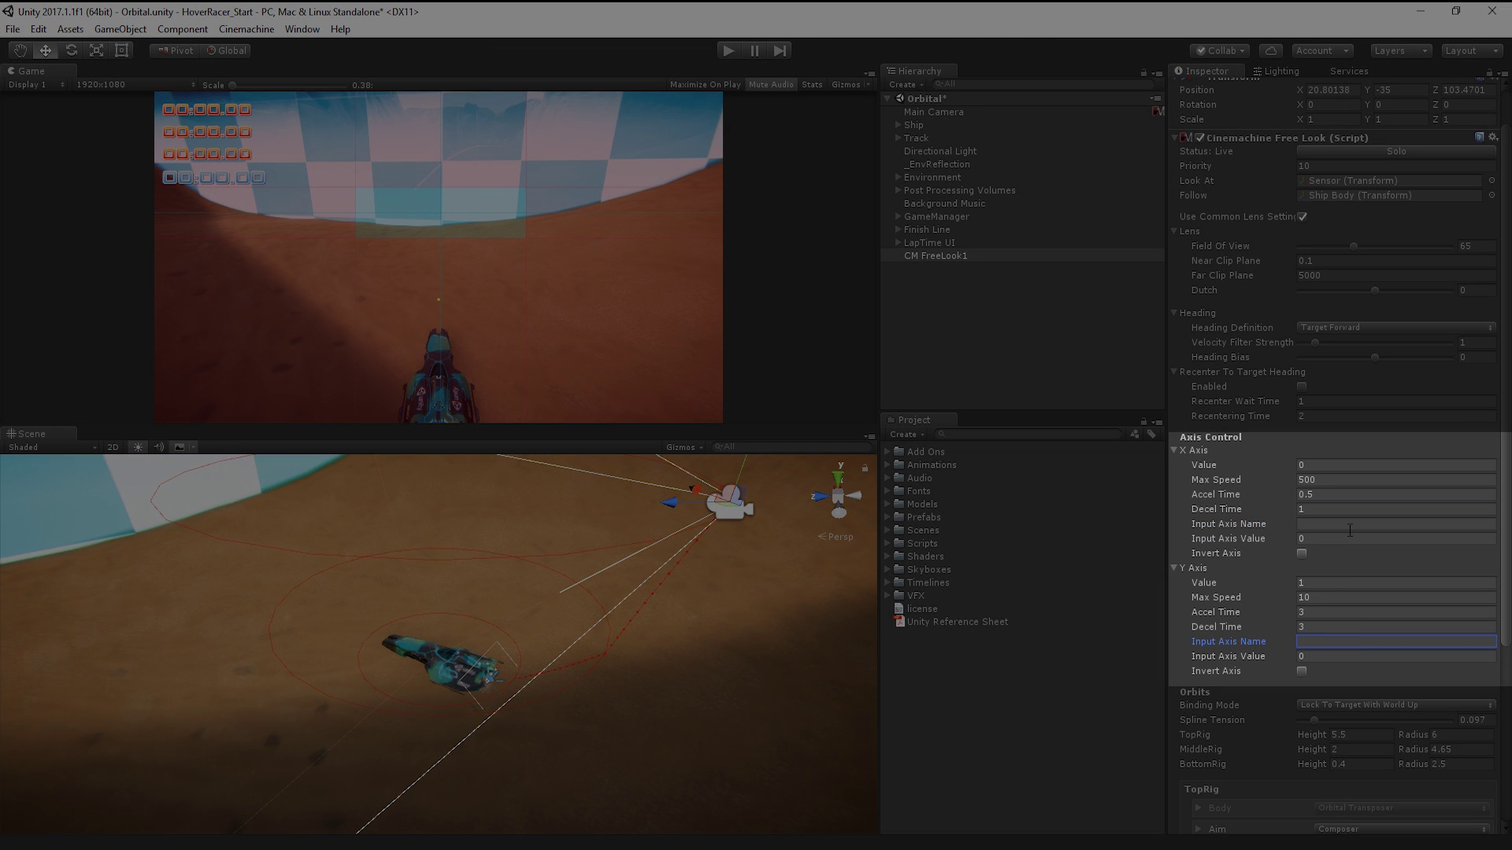